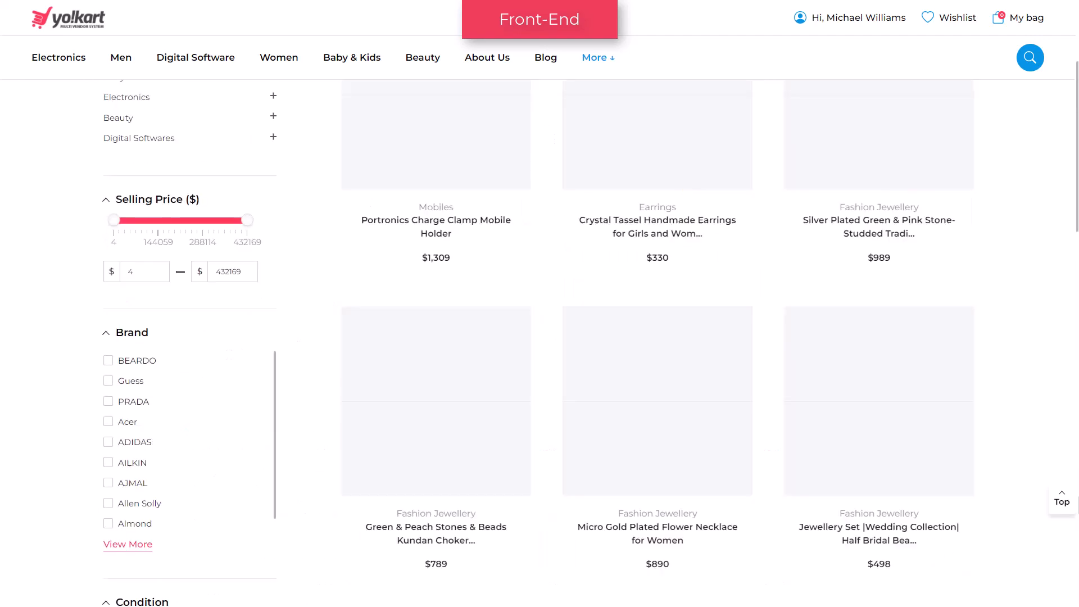
- Browse the storefront's product listing and view the details page of the Gold Plated Crystal Earrings for Girls
scroll(1077, 504, "down", 3)
scroll(1076, 504, "down", 8)
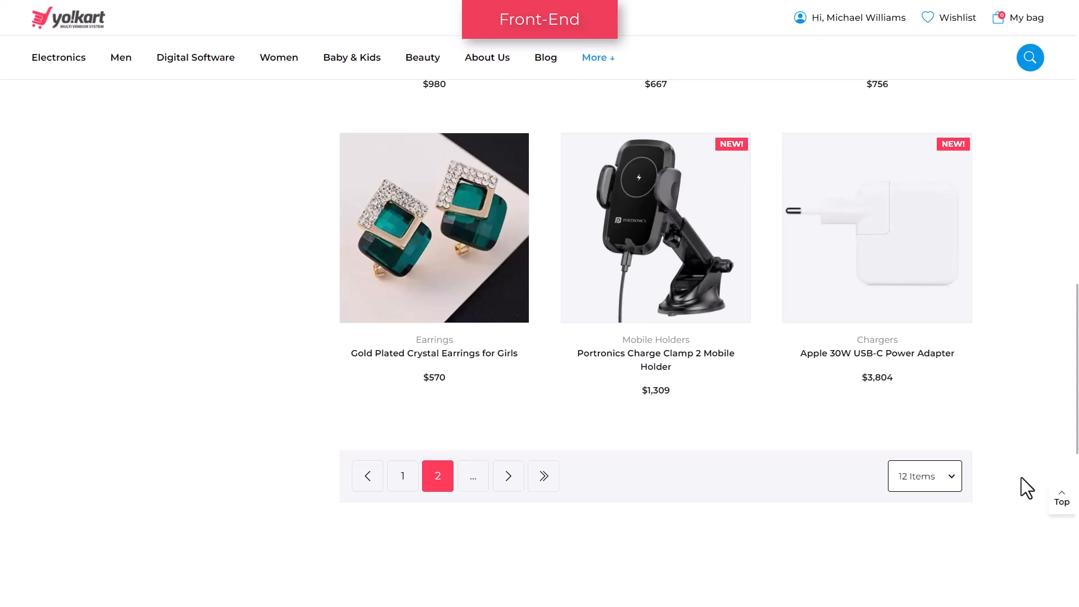
left_click(416, 294)
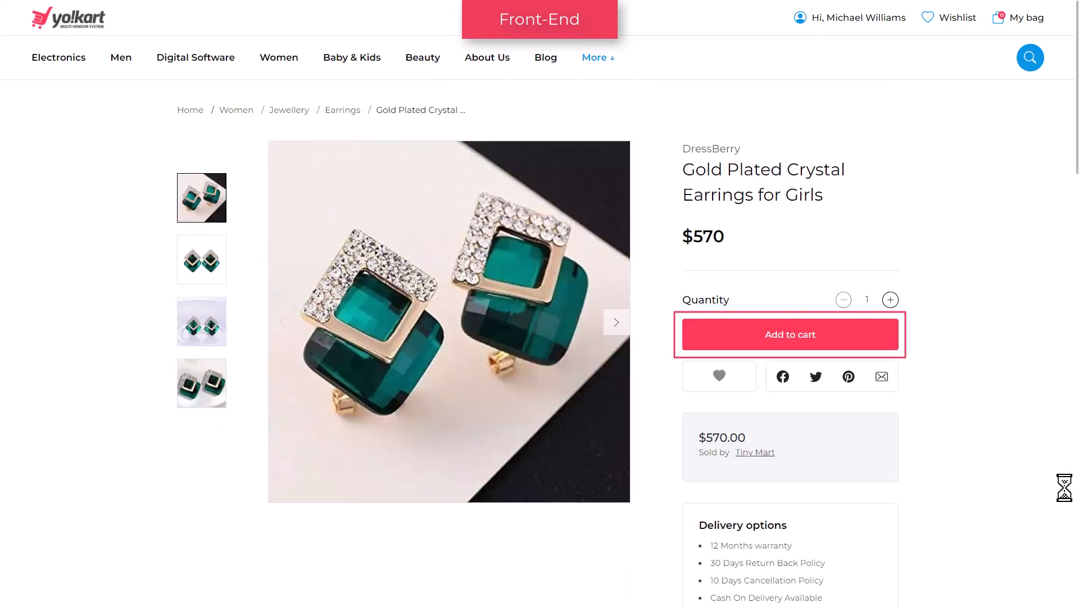
scroll(1059, 498, "down", 2)
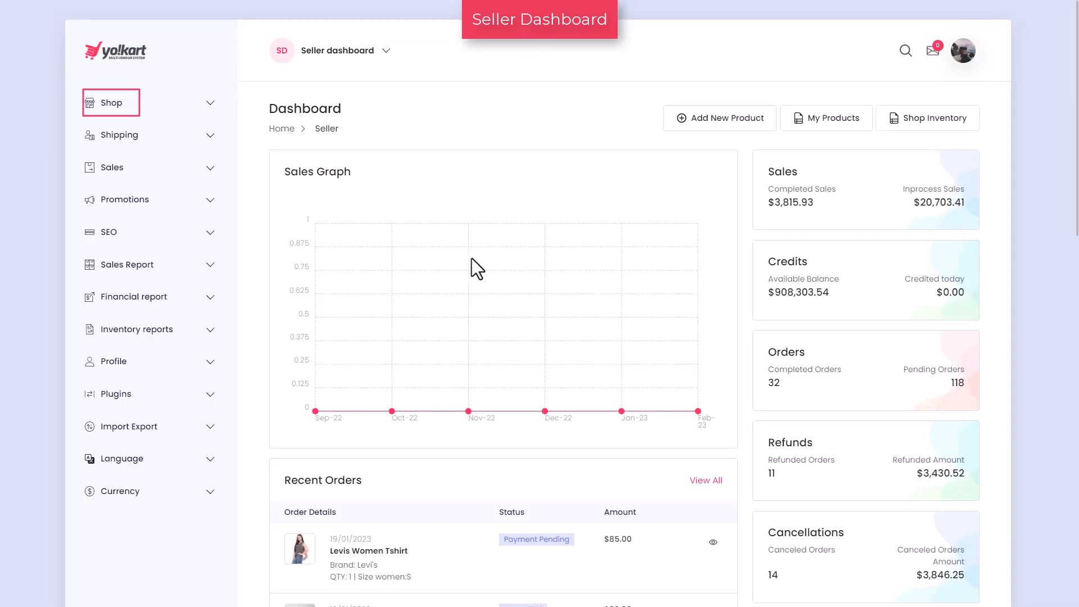
- Go to the seller's Shop Inventory and start adding a new product
left_click(209, 104)
left_click(130, 146)
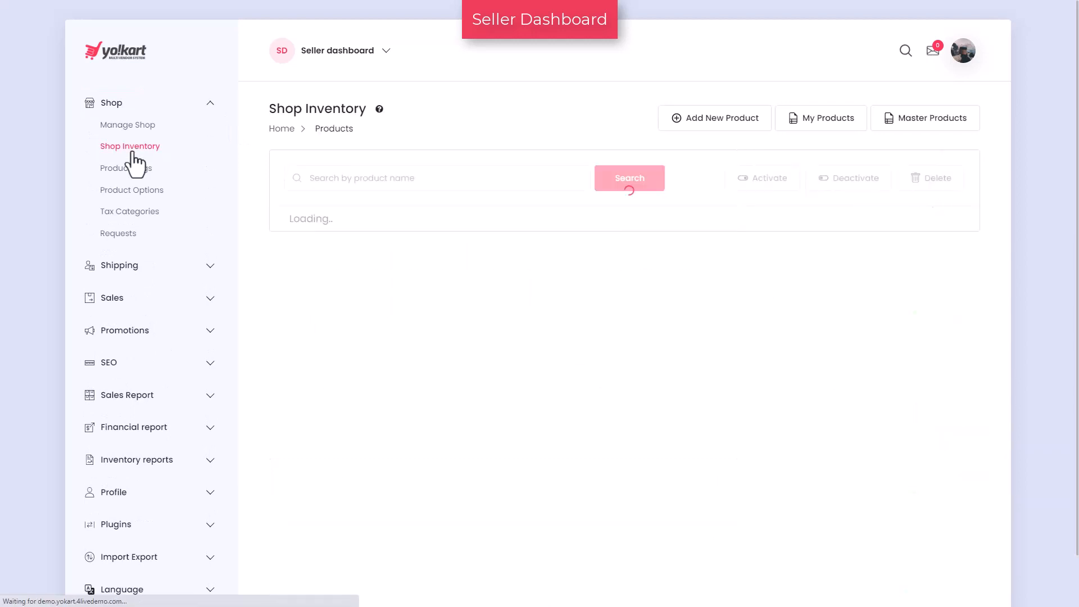
left_click(710, 132)
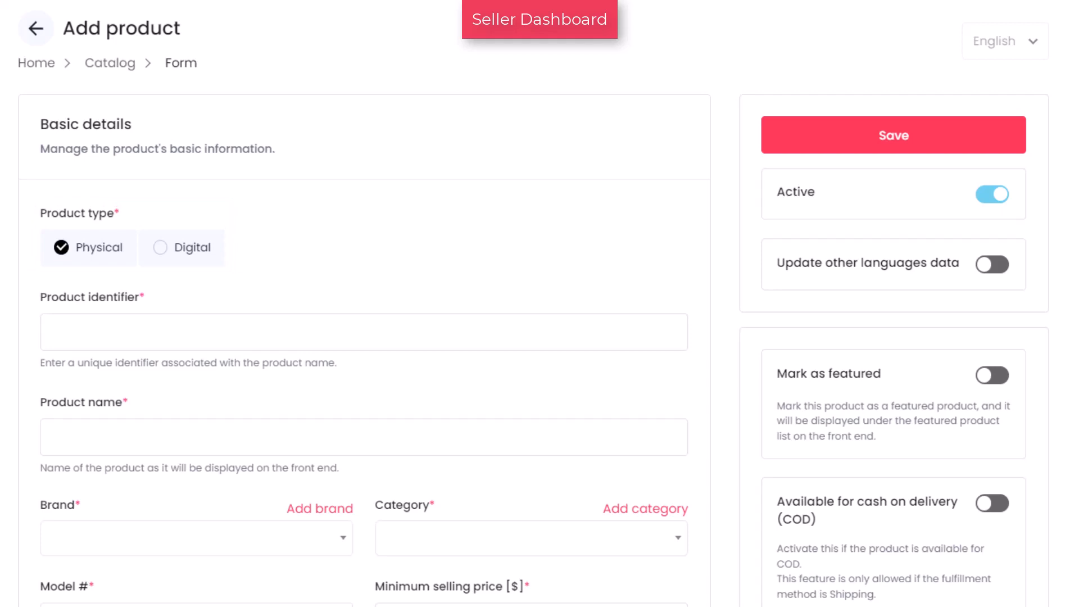
- Enter "Men's Running Shoes" as the product identifier and "Campus Mike (N) Men's Running Shoes" as the product name
left_click(63, 340)
type("Men")
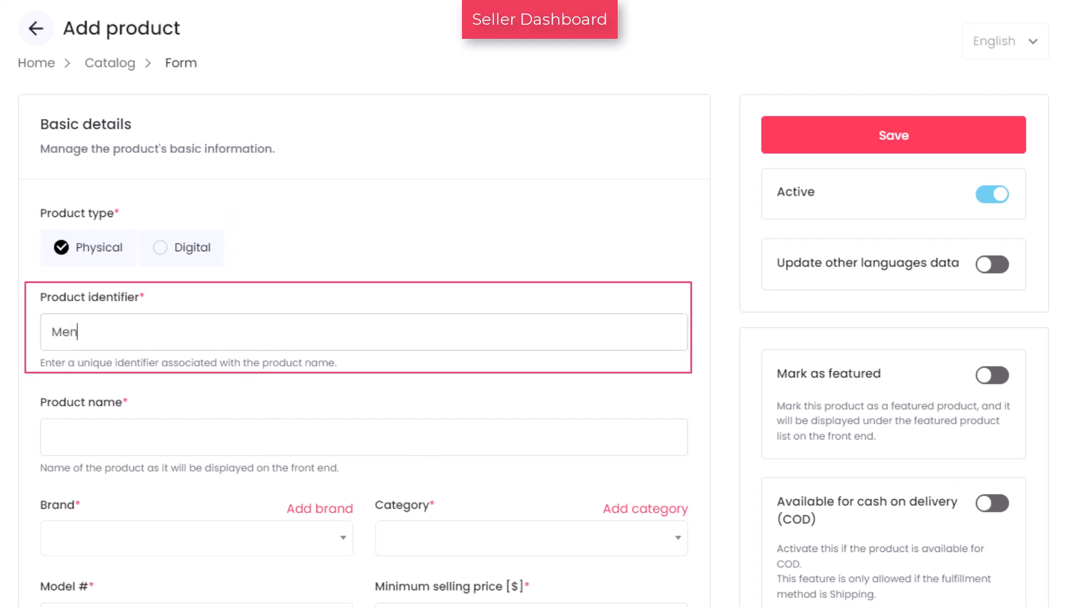
type("'s Running Shoes")
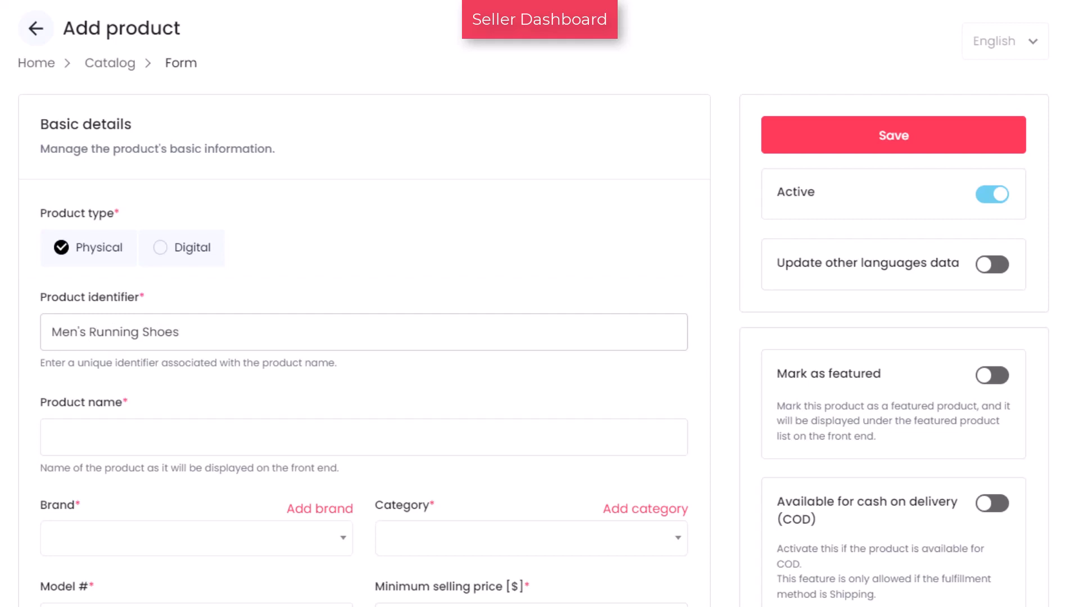
left_click(52, 437)
type("Campus Mike (N) Men")
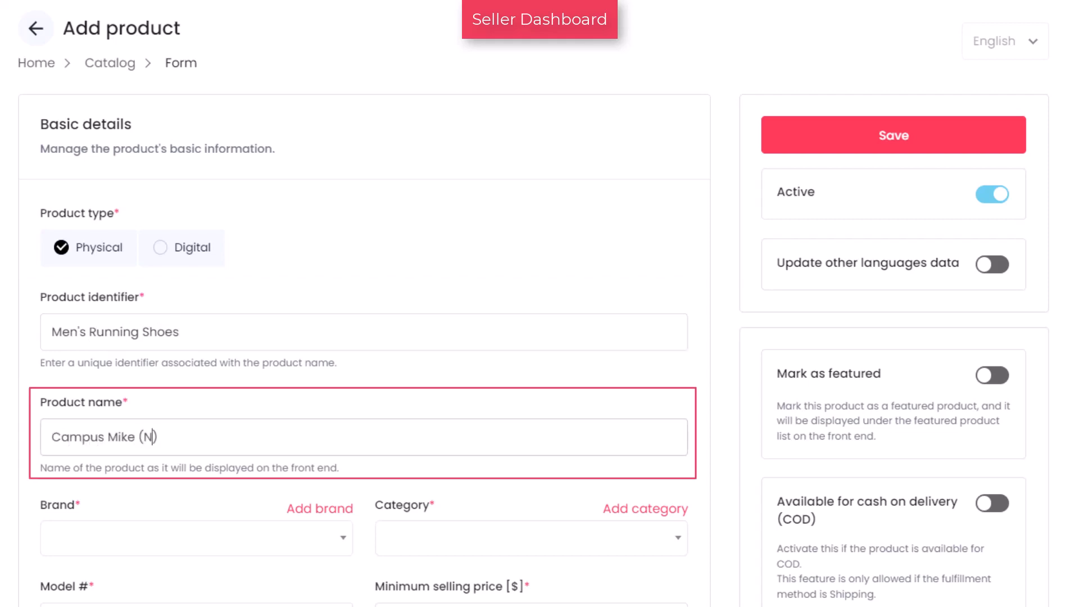
type("'s Running Shoes")
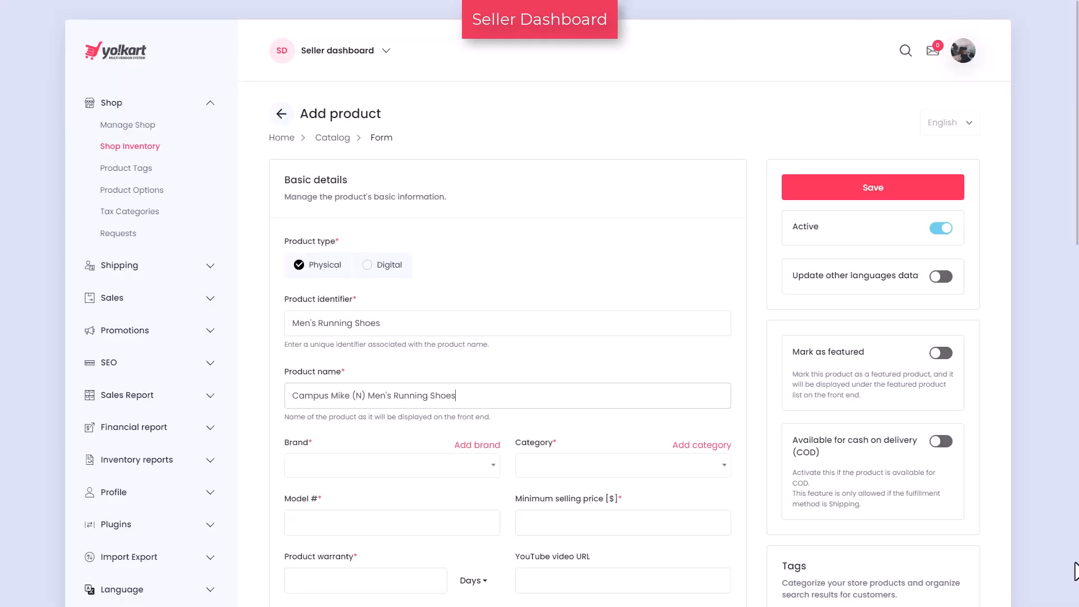
- Assign the brand campus and the category Men » Footwear to the product
left_click(492, 474)
type("c")
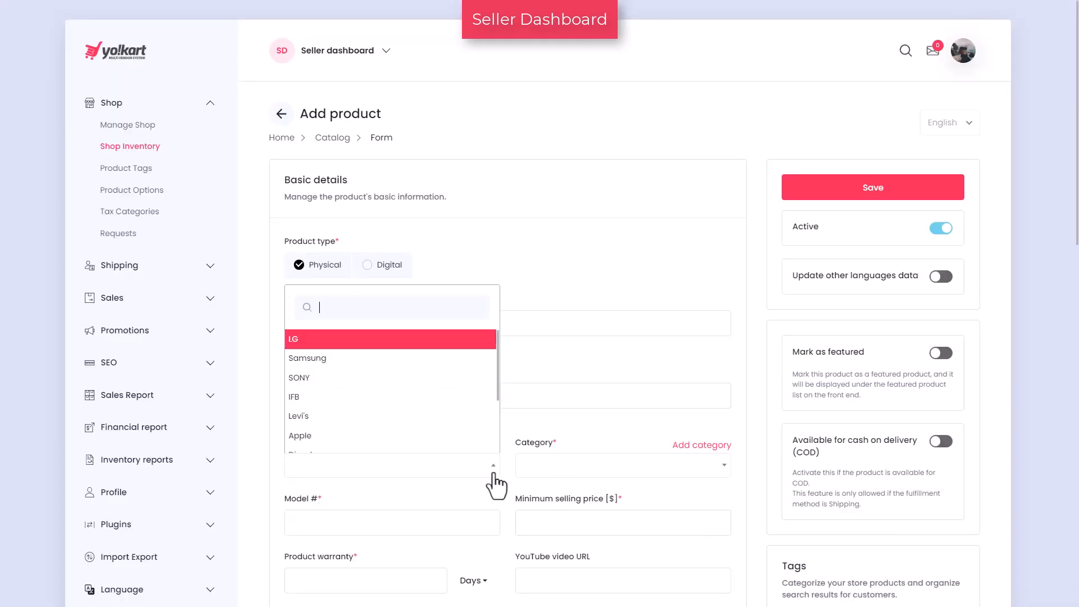
type("amp")
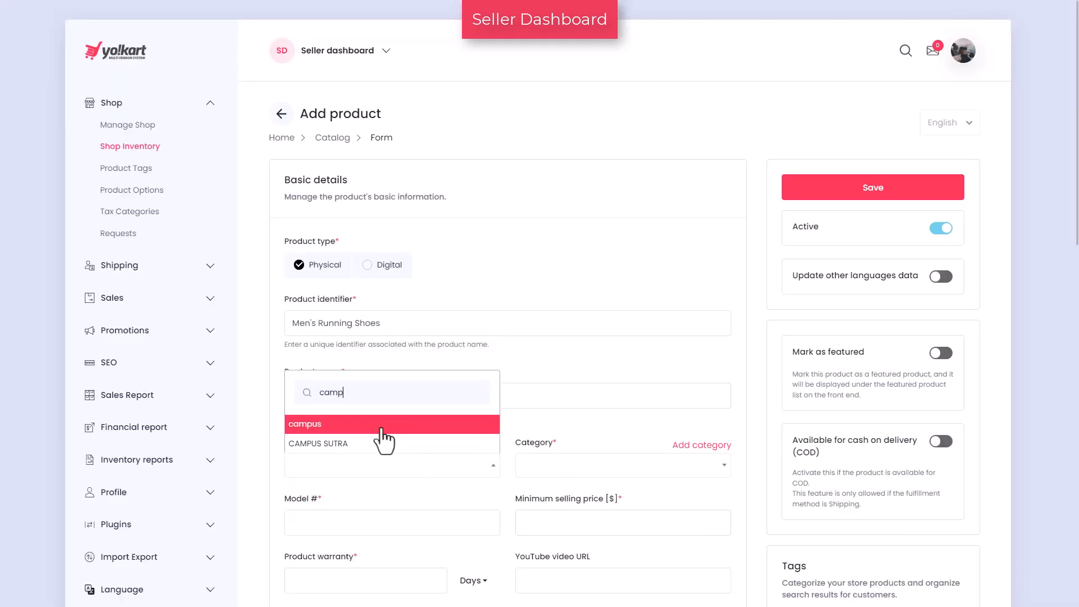
left_click(388, 425)
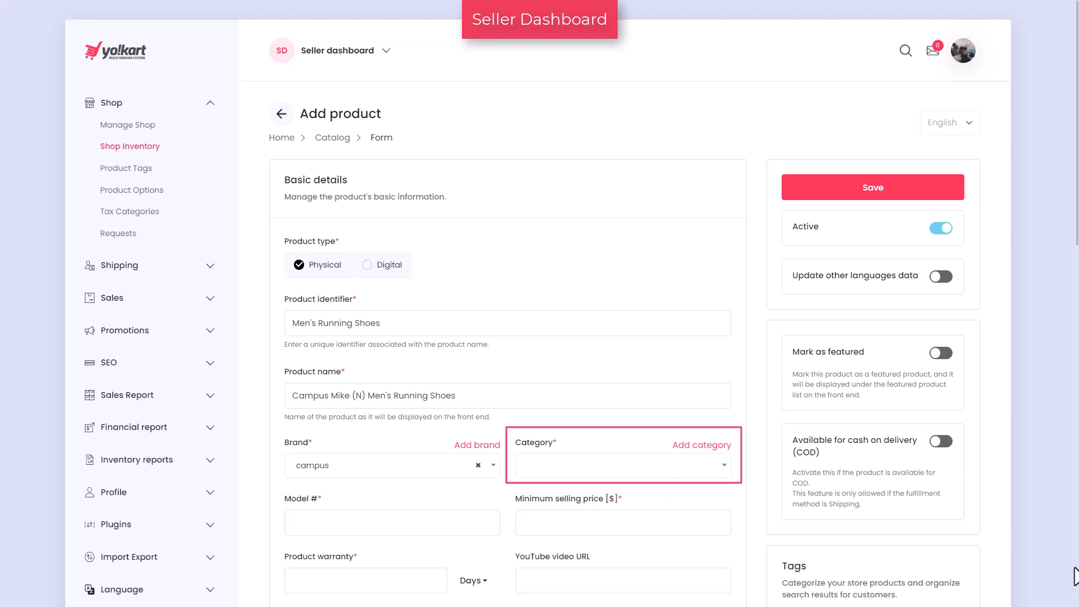
left_click(718, 477)
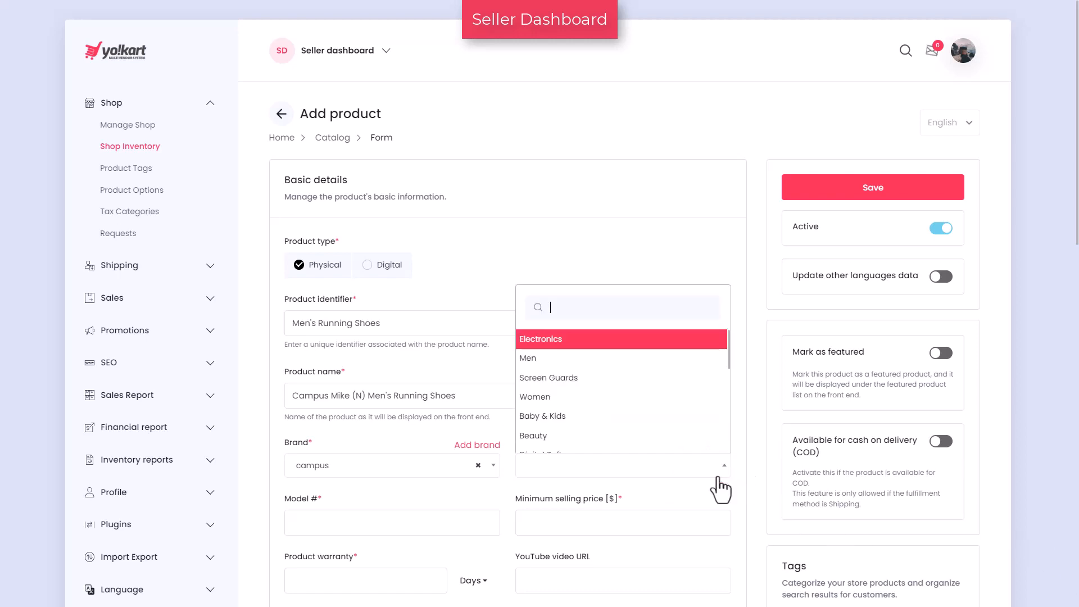
type("foo")
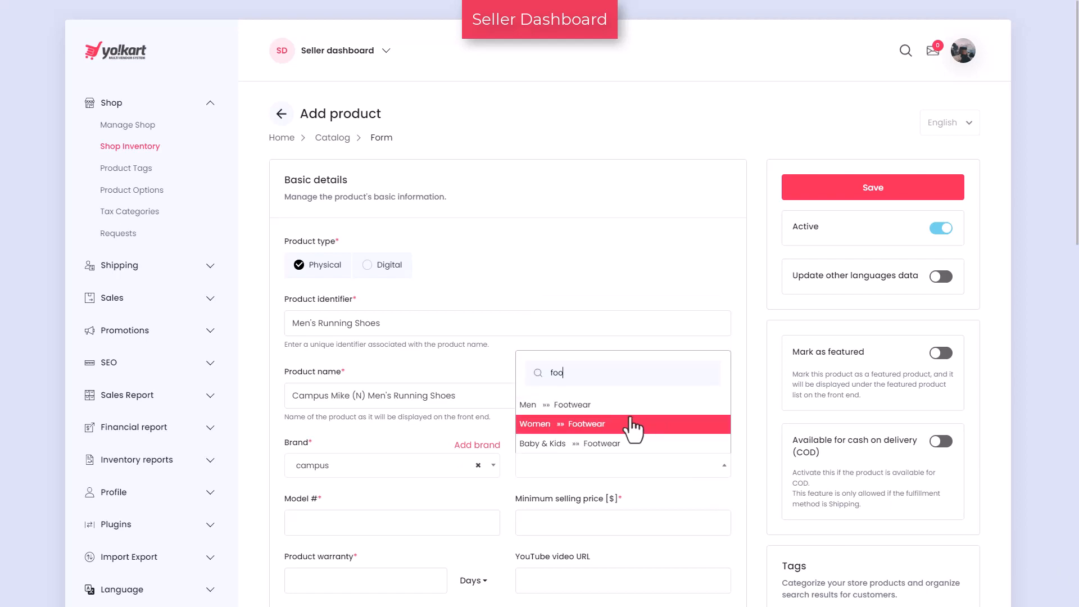
left_click(630, 405)
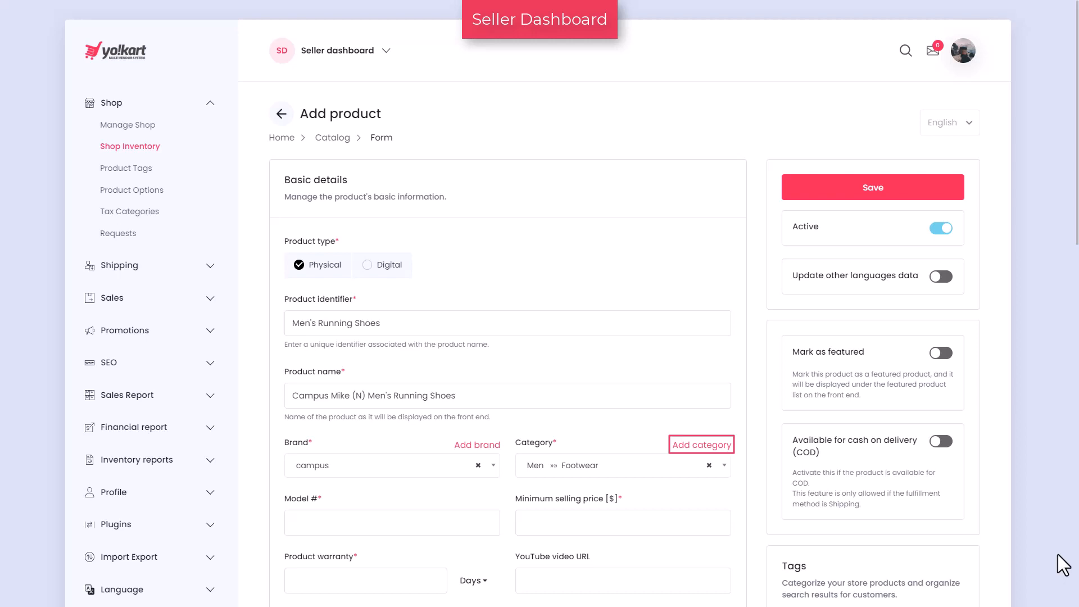
- Enter 5G-845 as the model number and 550 as the minimum selling price
scroll(1064, 565, "down", 3)
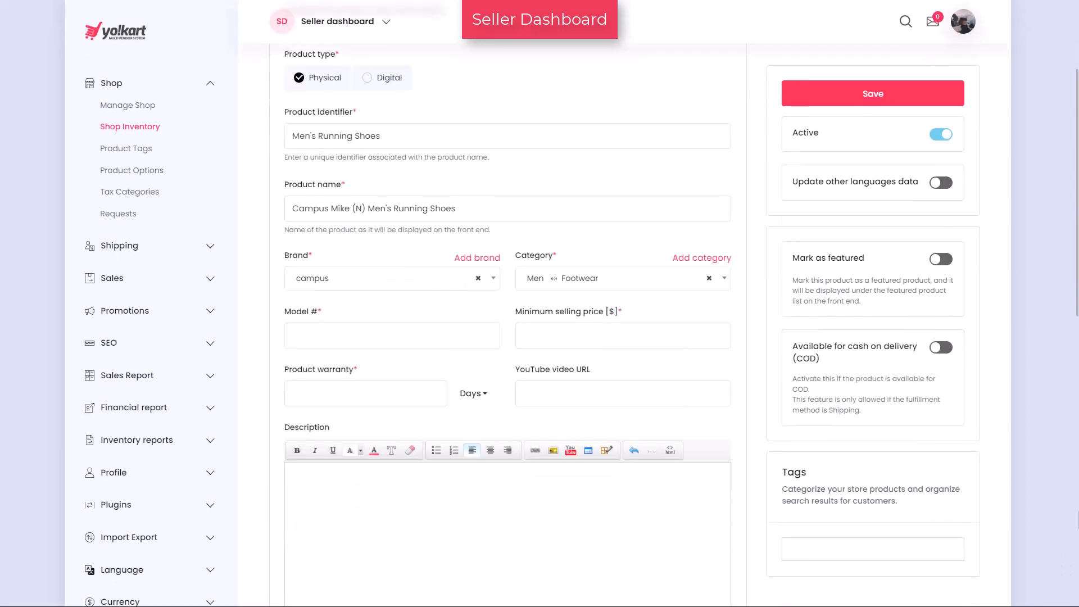
scroll(539, 337, "down", 3)
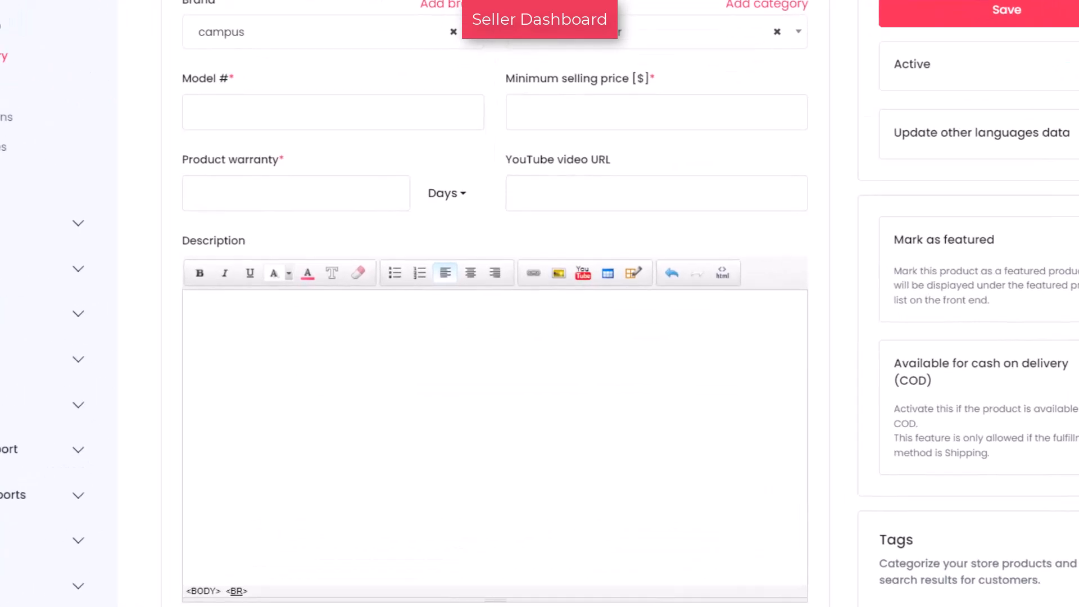
left_click(214, 103)
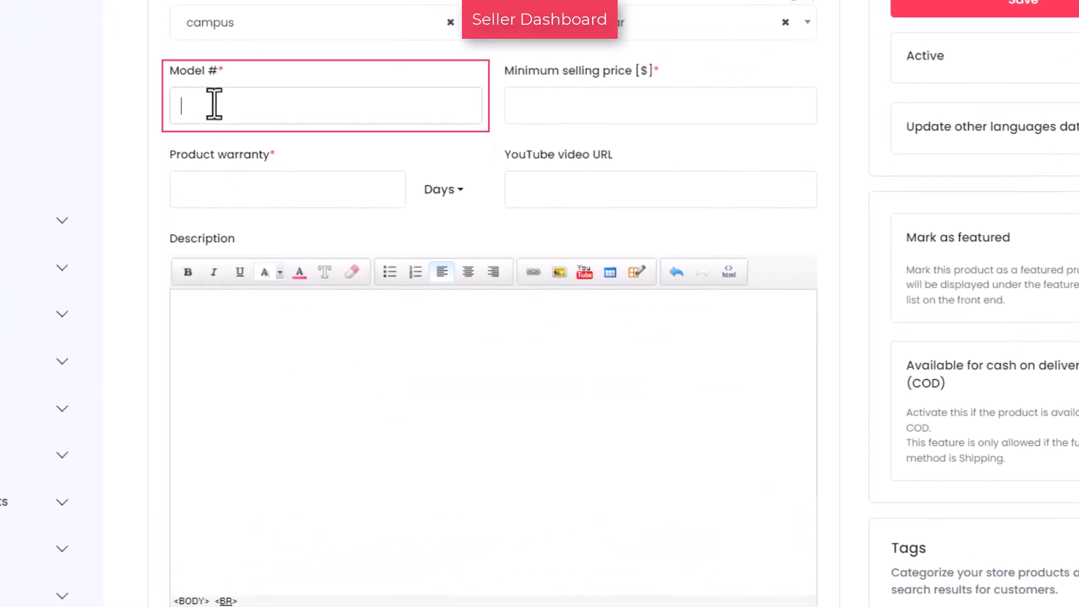
type("5G-845")
left_click(578, 106)
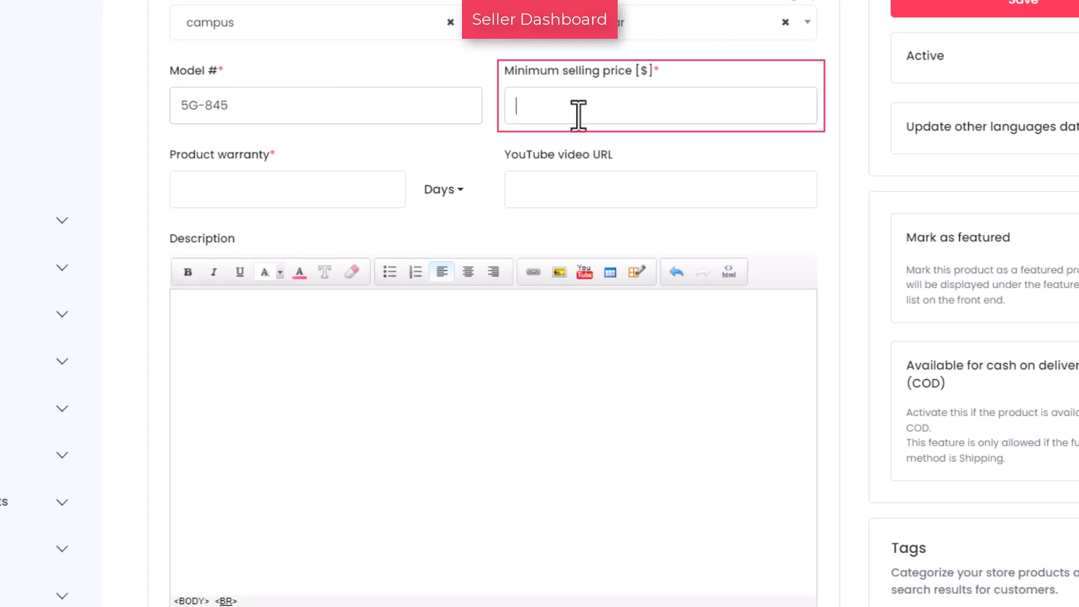
type("550")
- Set the product warranty to 3 months
left_click(234, 200)
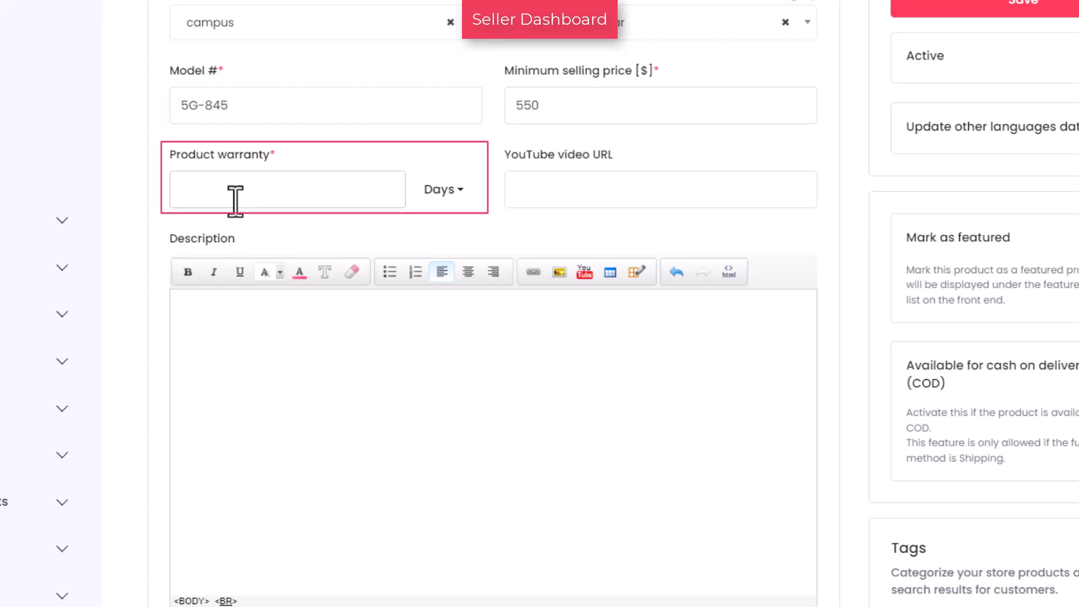
left_click(460, 191)
left_click(442, 261)
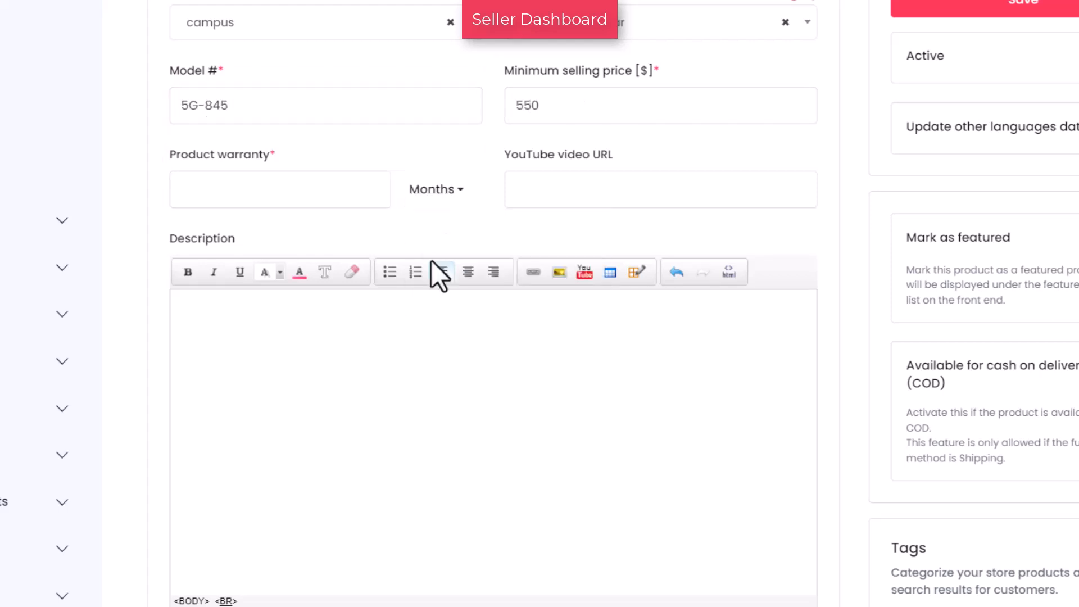
left_click(265, 191)
type("3")
key("Tab")
type("https://www.youtube.com/watch?v=eoc6SkB-3jg")
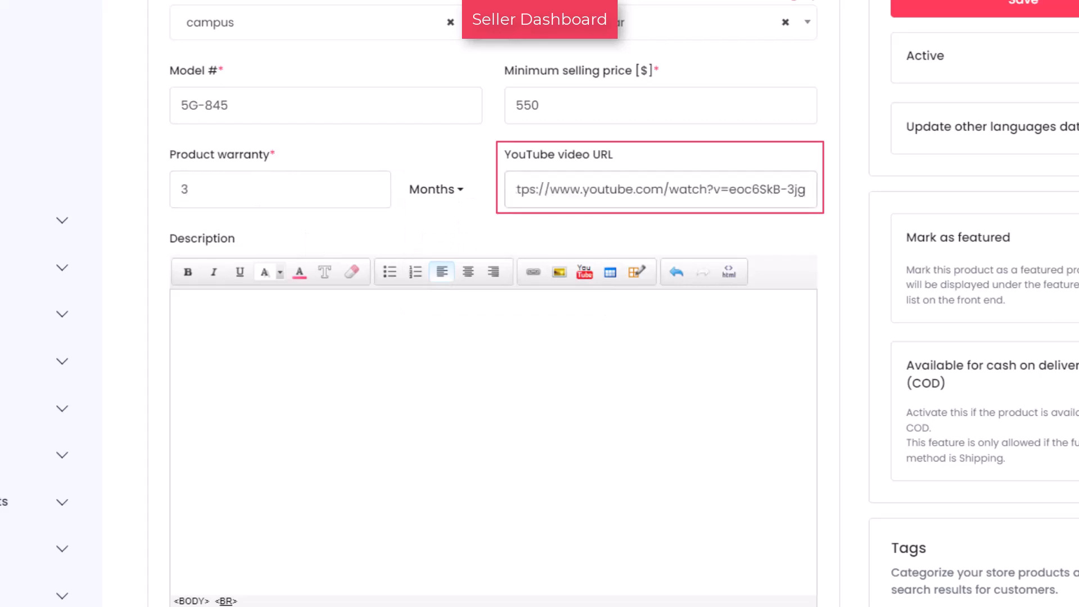
key("Tab")
type("Campus shoes suitable for outdoor, casual and sports. Allow your pair of shoes to air and deodorize on a regular basis. A classy range of footwear that compliments your modern style statement Style with your casual dress to complete your look.")
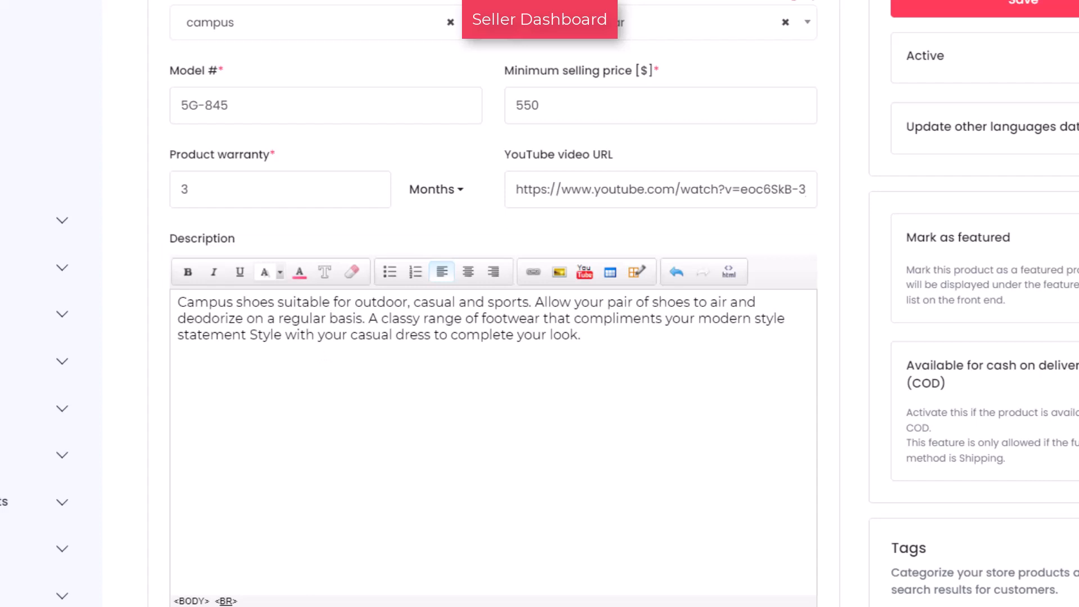
- In Variants & options, add the Select Shoes size option with the values 7, 10 and 11
scroll(1070, 506, "down", 4)
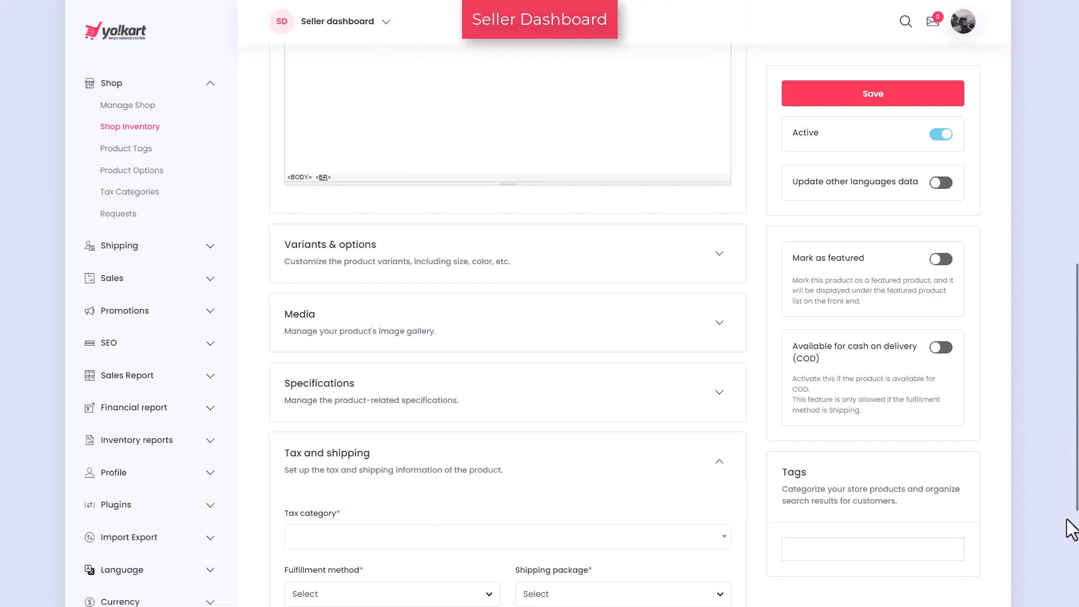
scroll(1069, 514, "down", 2)
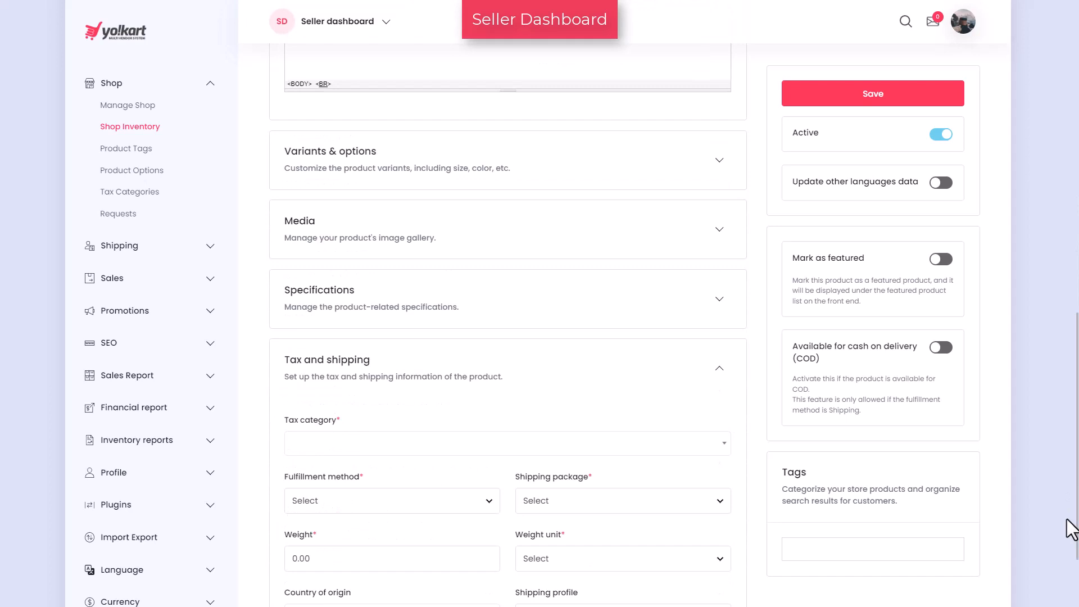
left_click(718, 181)
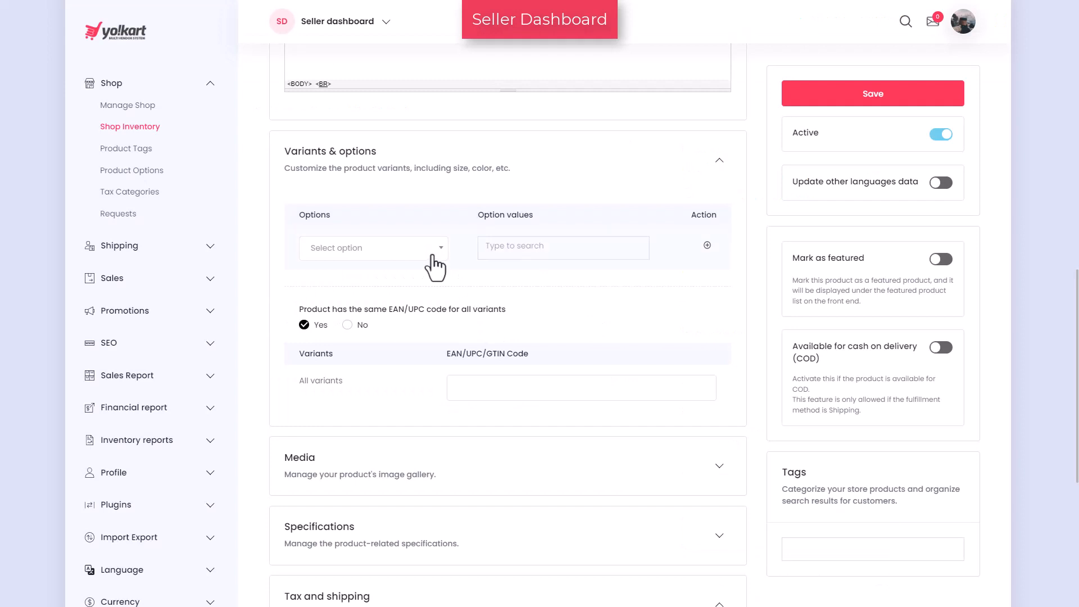
left_click(436, 262)
type("select")
left_click(403, 219)
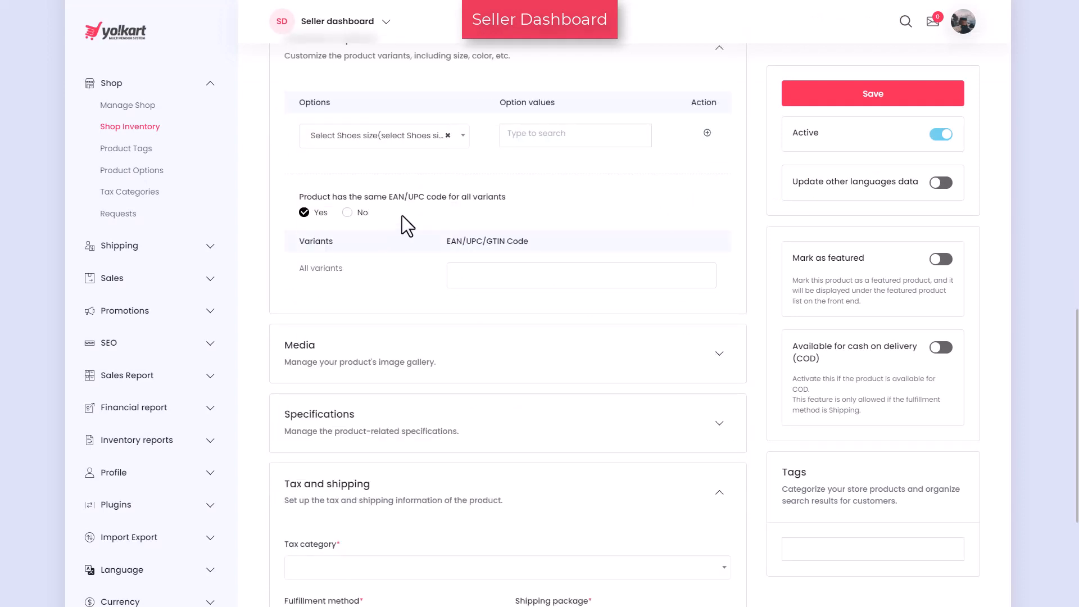
left_click(641, 137)
left_click(643, 177)
left_click(631, 234)
left_click(631, 234)
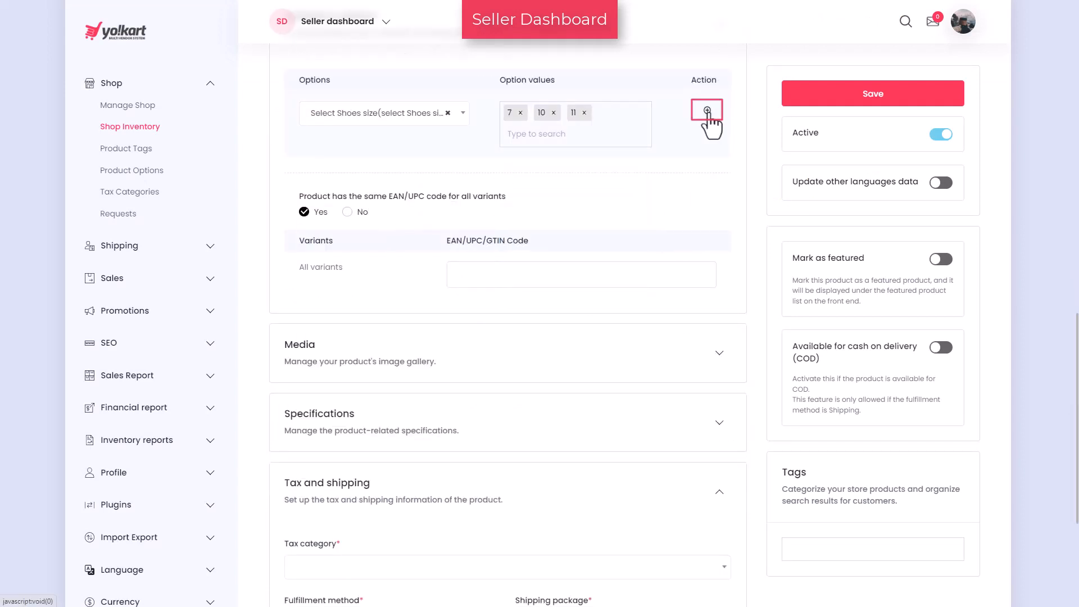
- Add a second variant option, Select Color, with the values Blue and White
left_click(707, 110)
left_click(463, 181)
type("ct Co")
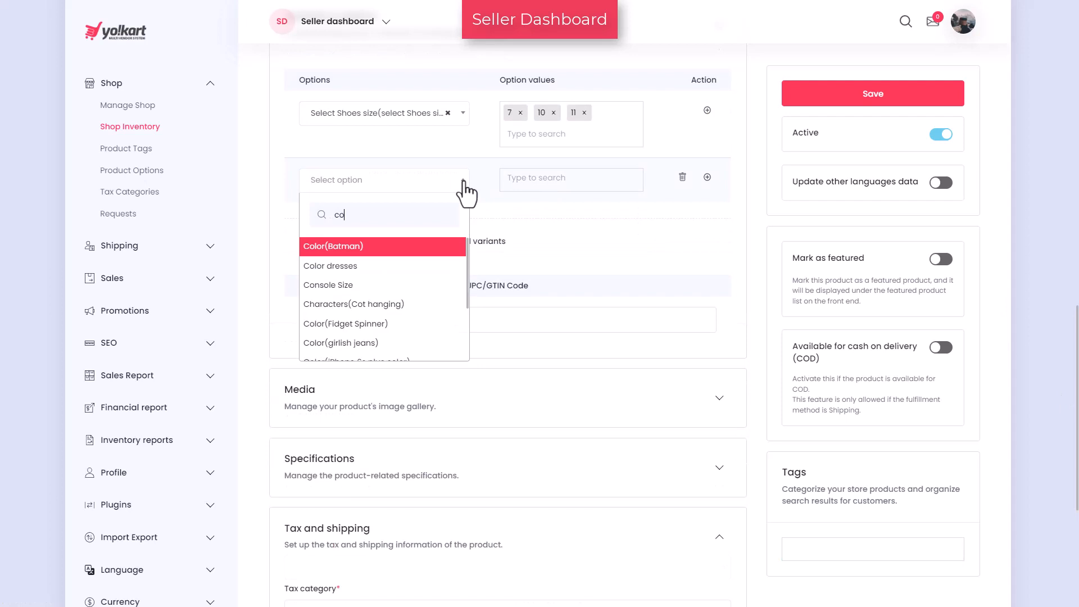
type("lor")
scroll(455, 303, "down", 2)
left_click(427, 330)
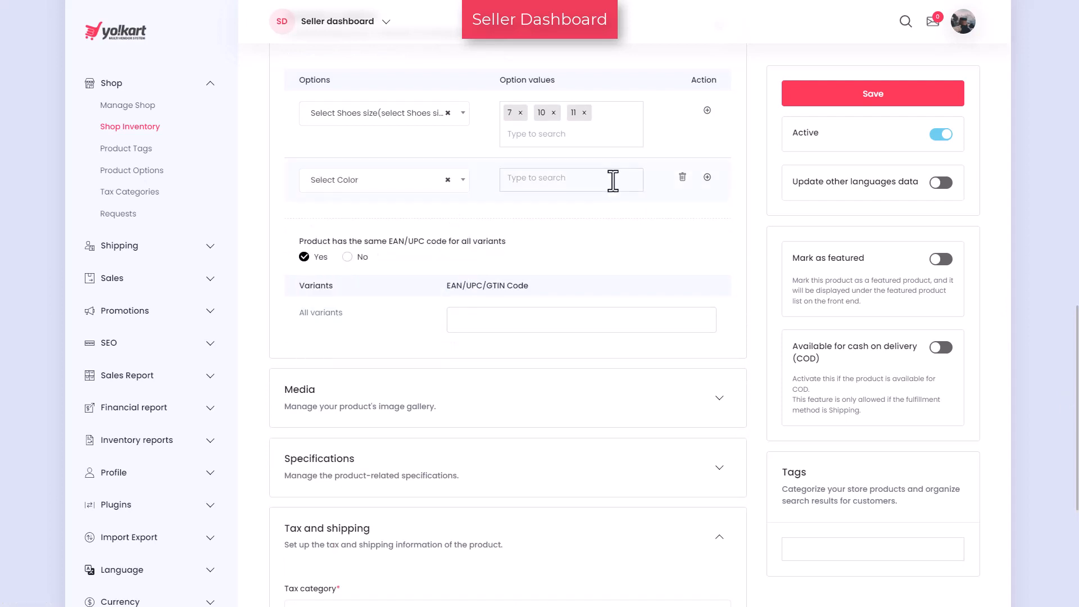
left_click(613, 181)
left_click(602, 207)
scroll(610, 236, "up", 1)
type("whi")
left_click(610, 263)
left_click(690, 260)
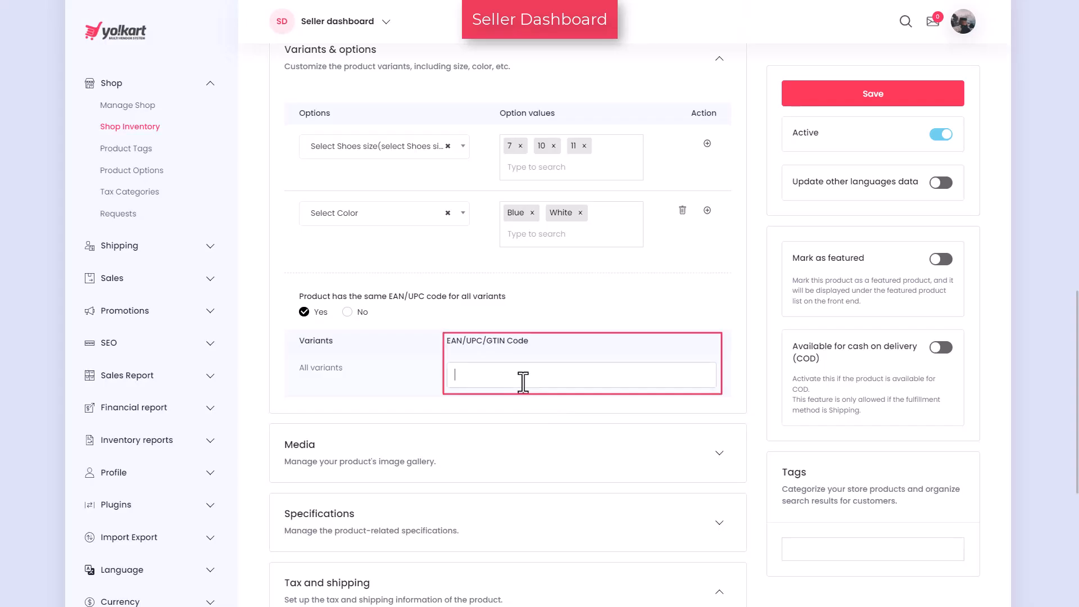
- Enter 901234 as the shared EAN/UPC code for all variants, and switch the product to separate codes per variant
type("901234")
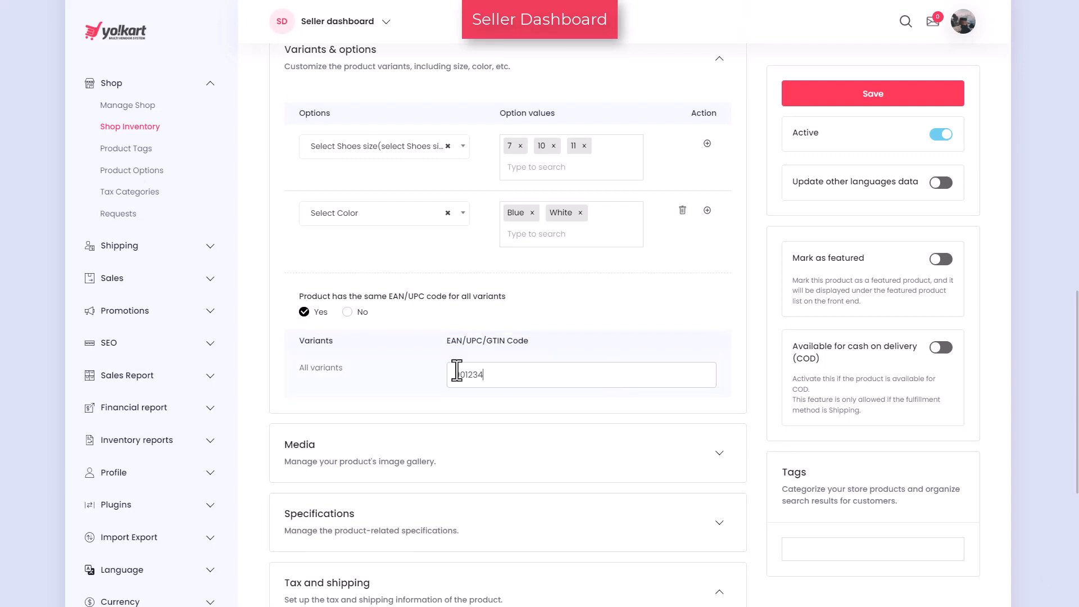
left_click(347, 313)
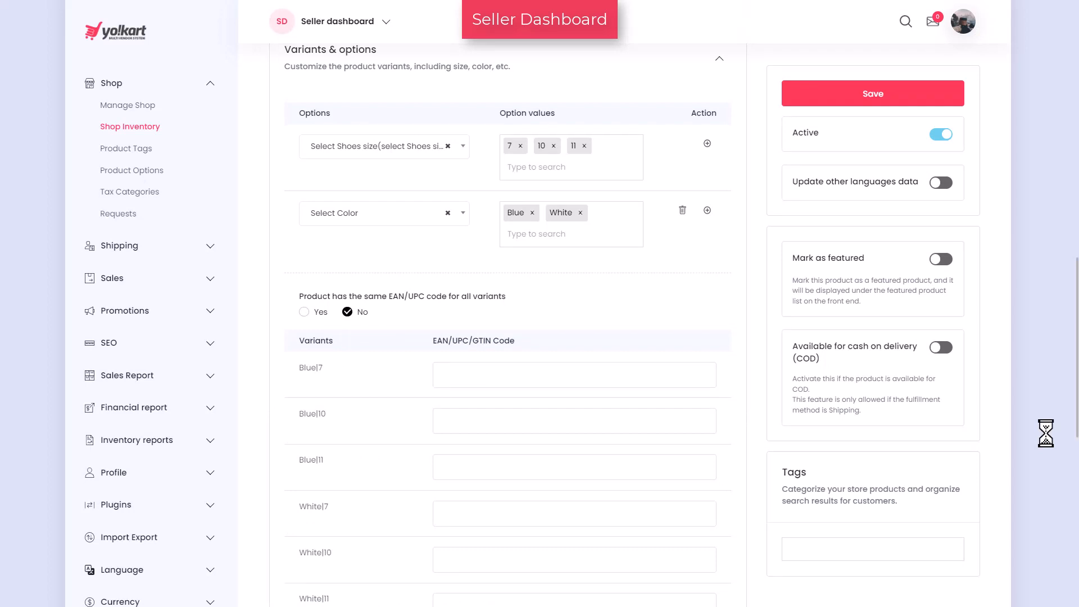
- Enter the EAN/UPC codes B7-901235, B10-901236 and B11-901237 for the Blue variants in sizes 7, 10 and 11
scroll(1046, 433, "down", 2)
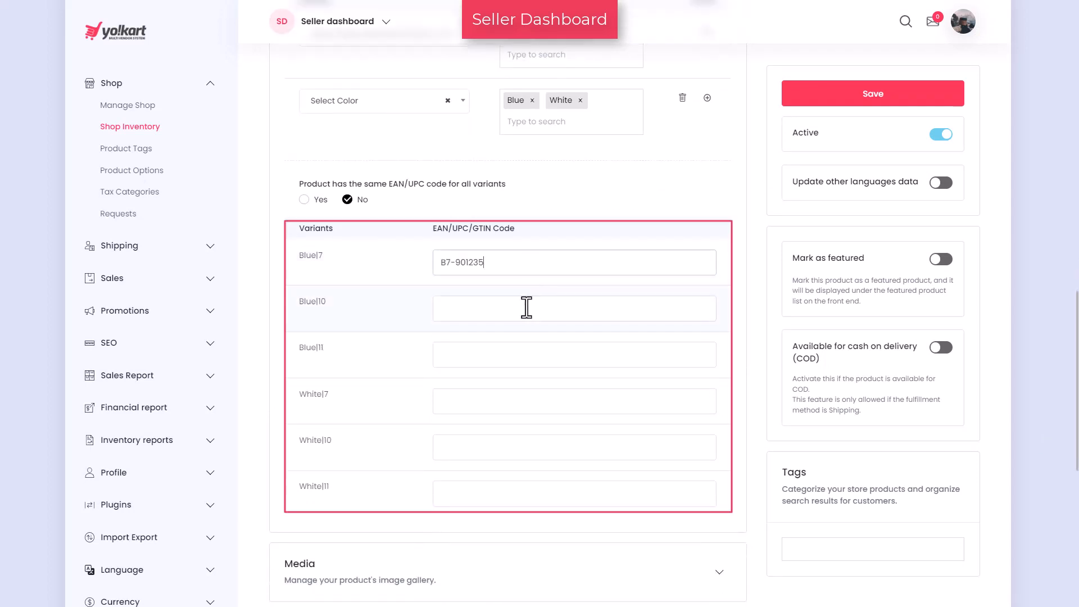
left_click(526, 308)
type("B10-901236")
left_click(496, 362)
type("B11-901237")
- Enter the EAN/UPC codes W7-901238, W10-901239 and W11-901240 for the White variants in sizes 7, 10 and 11
left_click(496, 399)
type("W7-901238")
left_click(493, 452)
type("W10-901239")
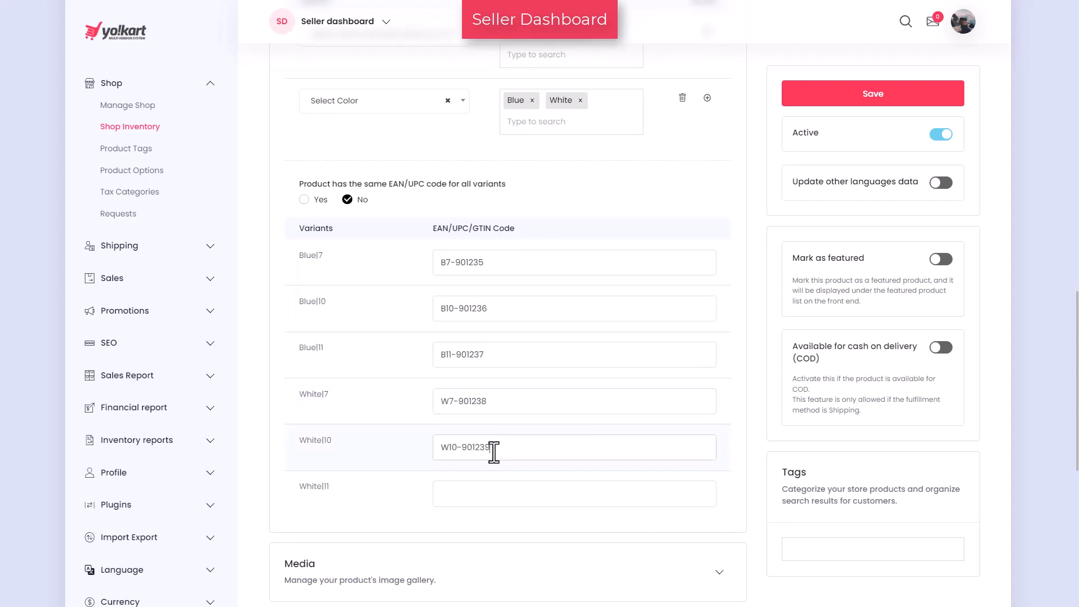
left_click(495, 494)
type("W11-901240")
- In the Media section, upload the three black shoe images and the white shoe image to the product gallery
scroll(1070, 528, "down", 7)
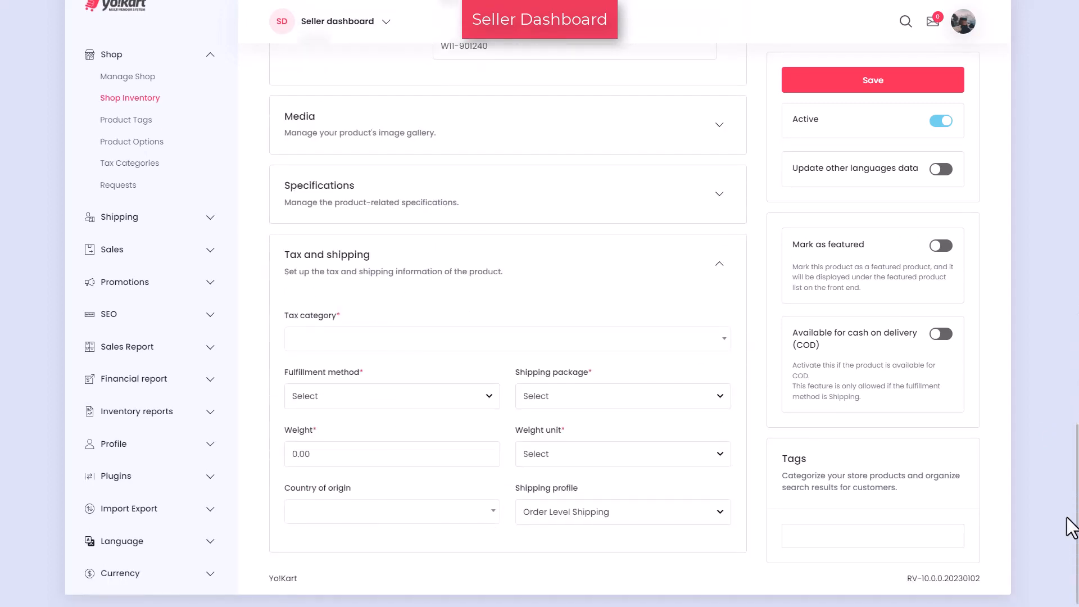
left_click(715, 129)
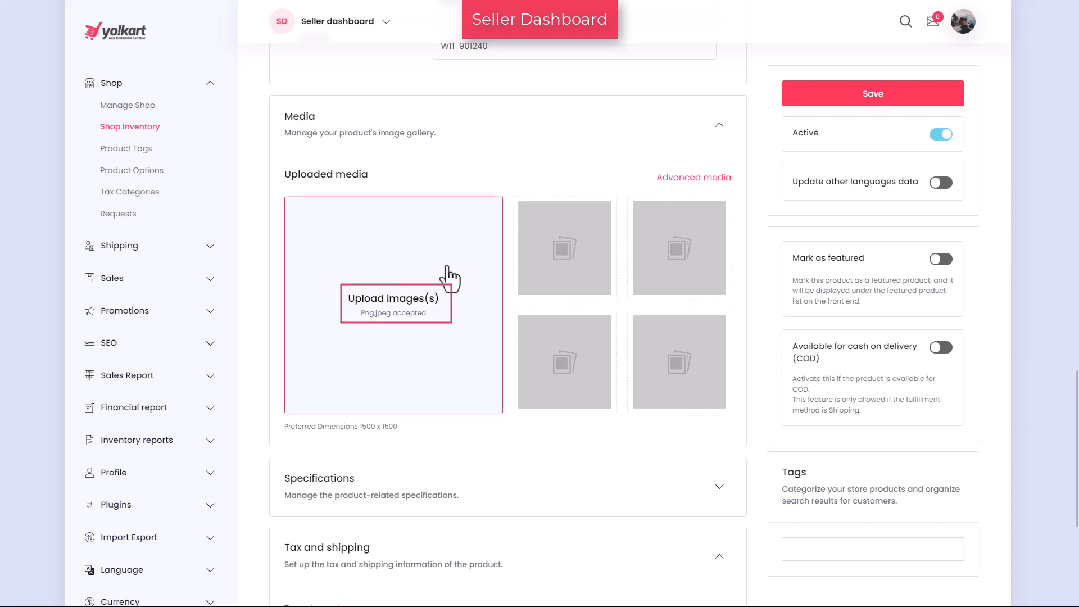
left_click(397, 319)
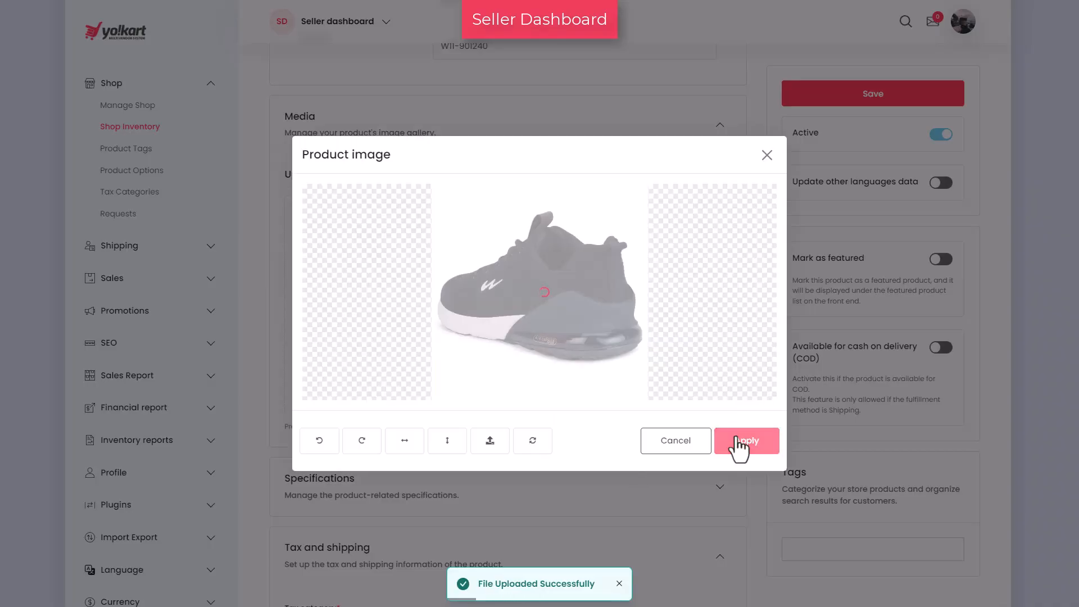
left_click(736, 444)
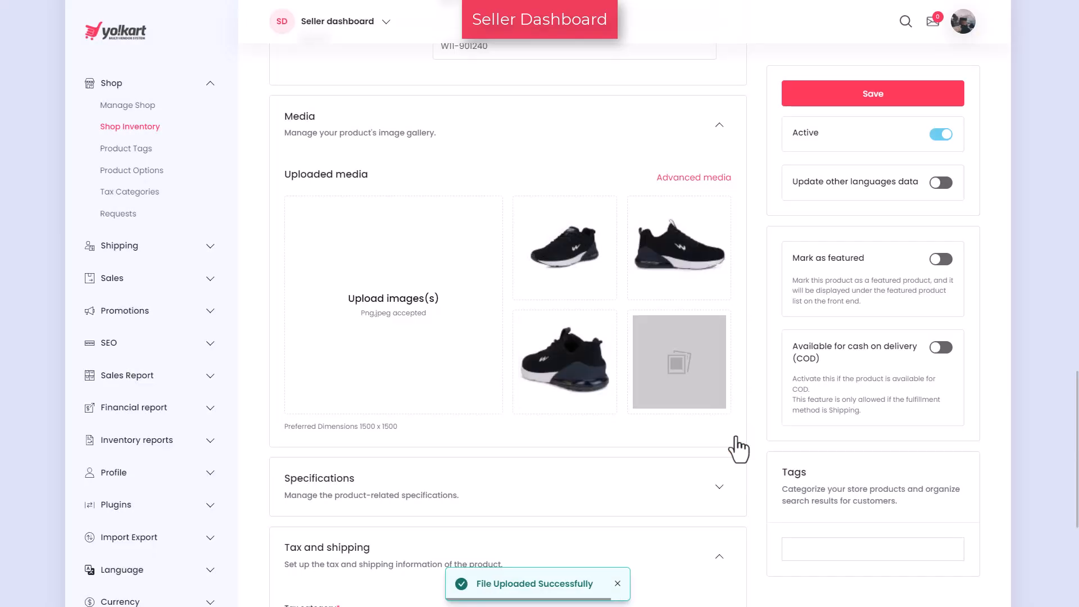
left_click(373, 323)
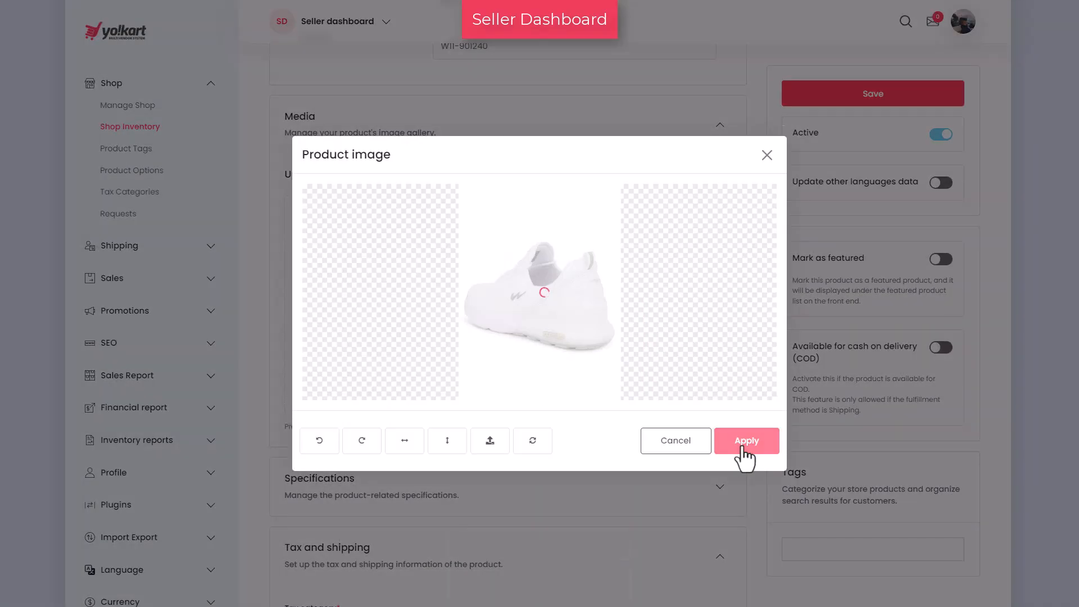
left_click(739, 446)
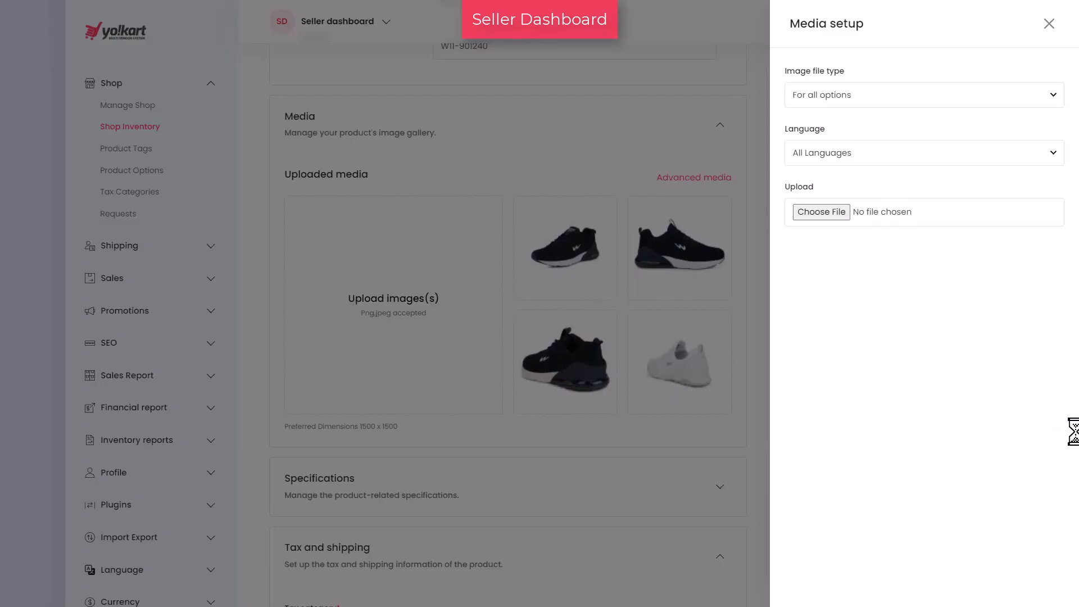
- Review the image file type options in the advanced media setup and close it without changes
left_click(1055, 99)
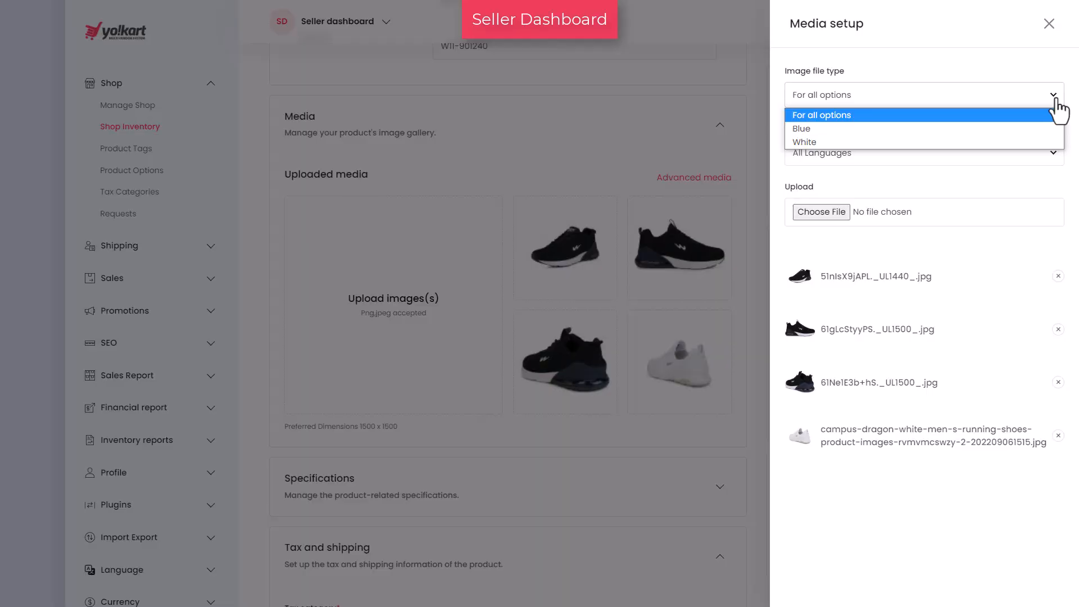
left_click(1049, 24)
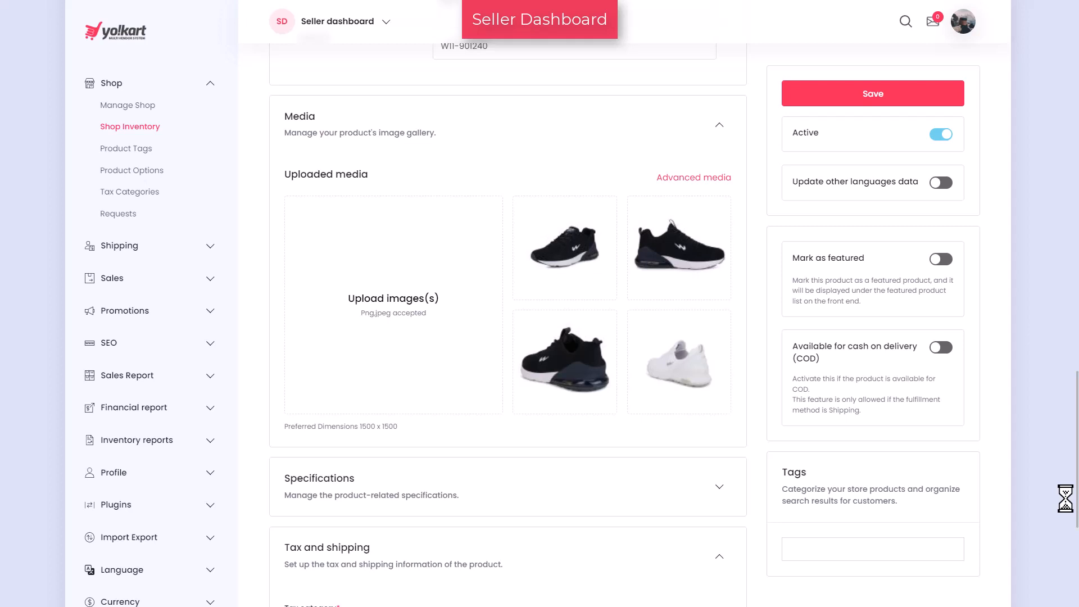
scroll(1065, 499, "up", 1)
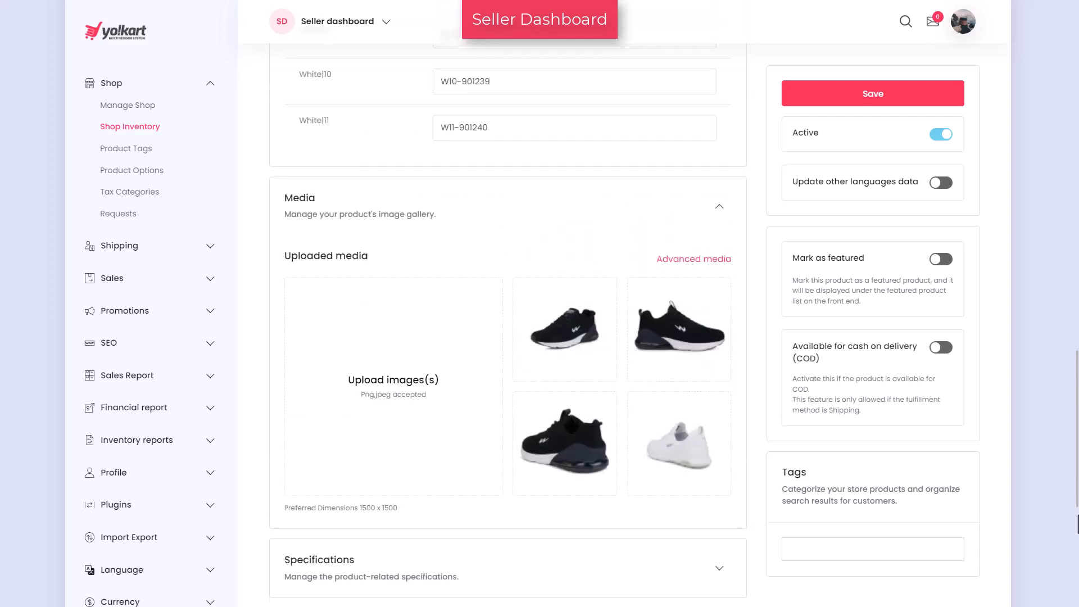
- In Specifications, add a specification named Shoe Lace with the value 8mm oval in the group Lacing
left_click_drag(1078, 487, 1077, 517)
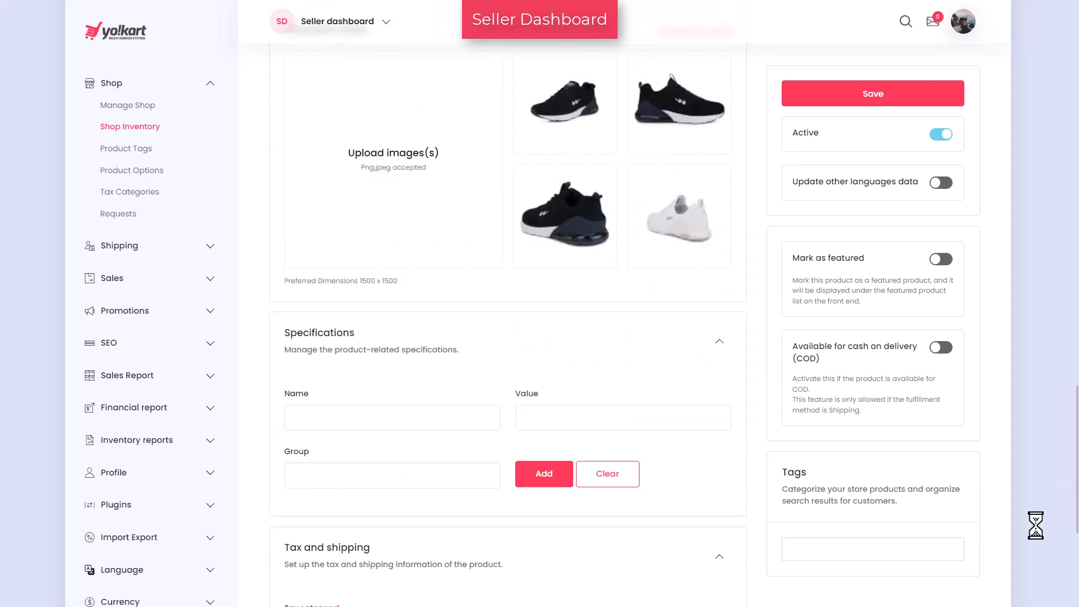
left_click(309, 416)
type("Shoe L")
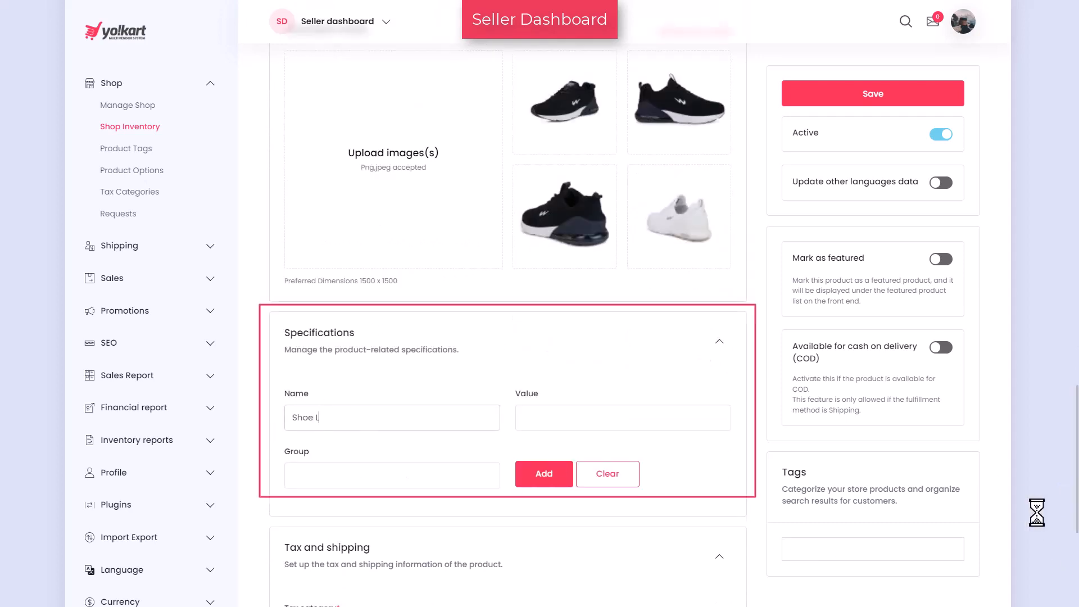
type("ace8mm oval")
key("Tab")
type("La")
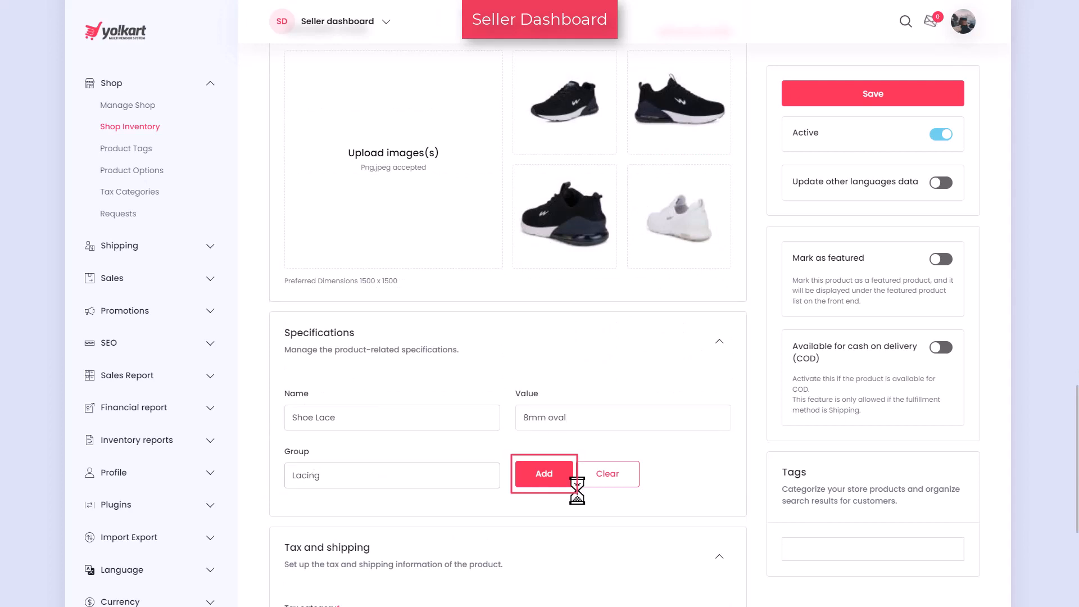
left_click(540, 479)
- Add a second specification named Lining with the value "Advanced, Abrasion- resistant, quick drying" in the group Material
scroll(428, 394, "down", 2)
left_click(328, 308)
type("Lining")
key("Tab")
type("Adva")
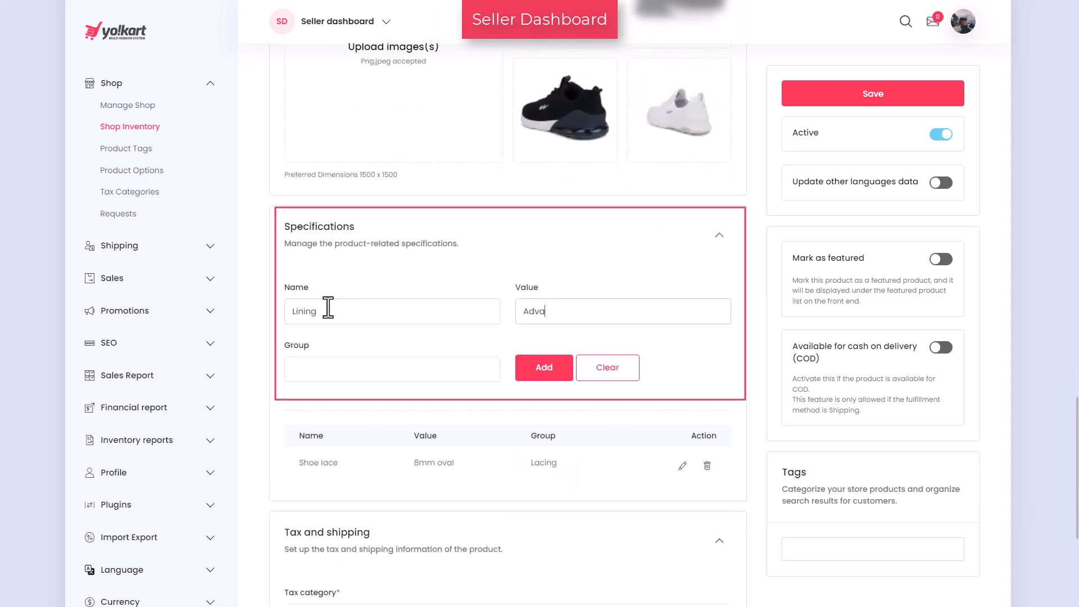
type("nced, Abrasion- resistant, quick drying")
key("Tab")
type("Material")
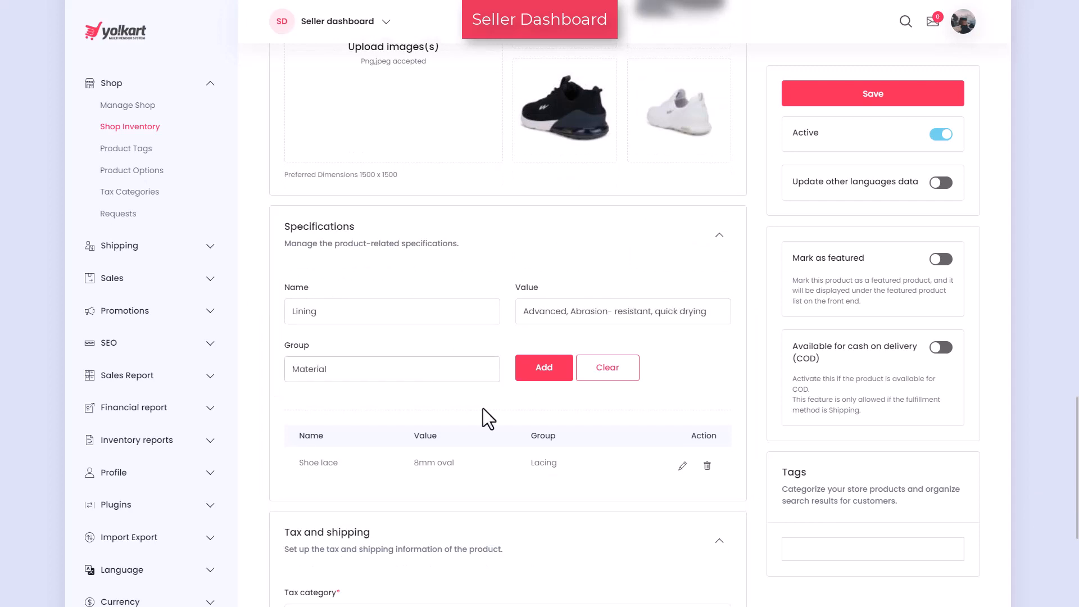
left_click(543, 367)
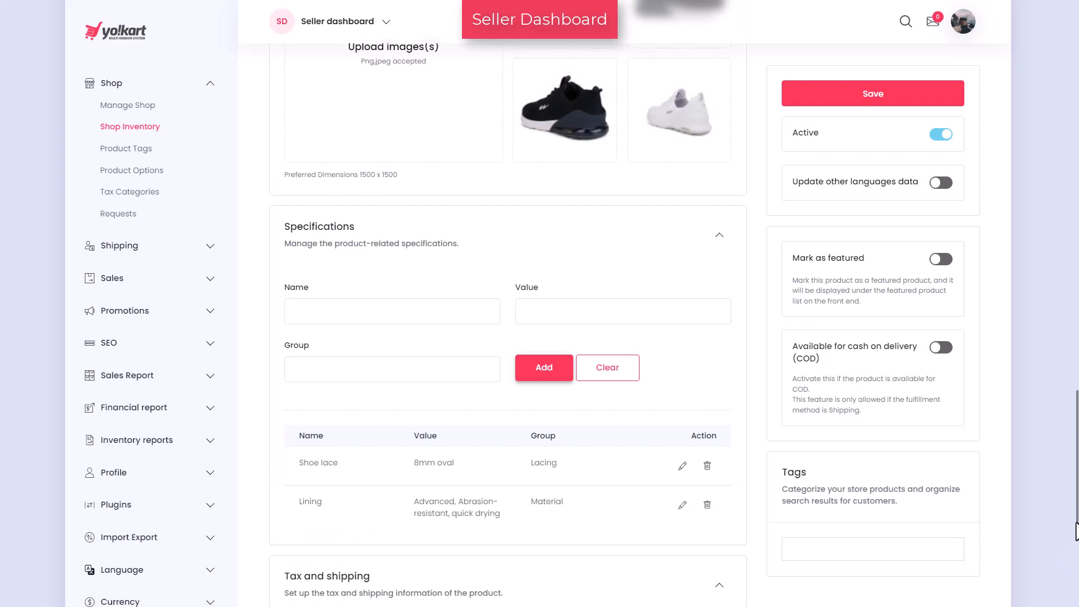
- In Tax and shipping, set the tax category to Footwears and the fulfillment method to Ship & Pickup
scroll(1076, 531, "down", 3)
scroll(1076, 562, "down", 2)
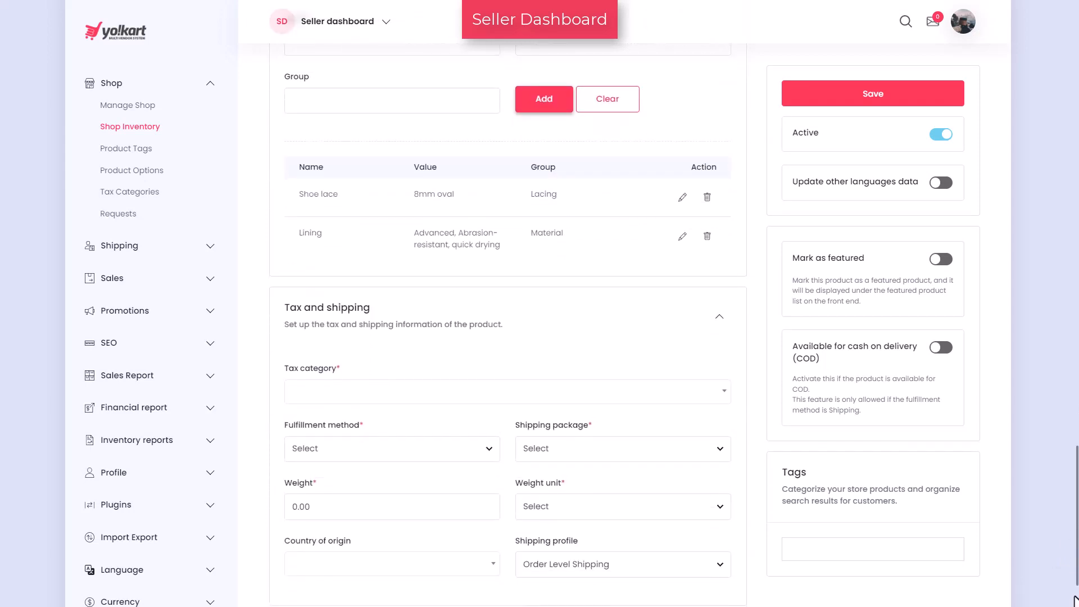
scroll(539, 315, "down", 1)
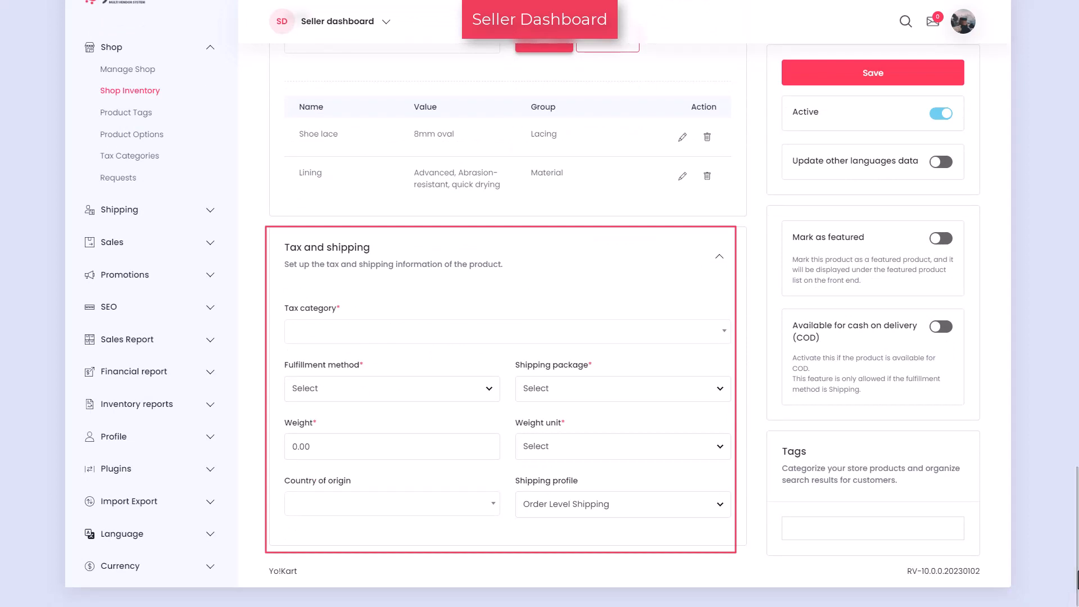
left_click(727, 340)
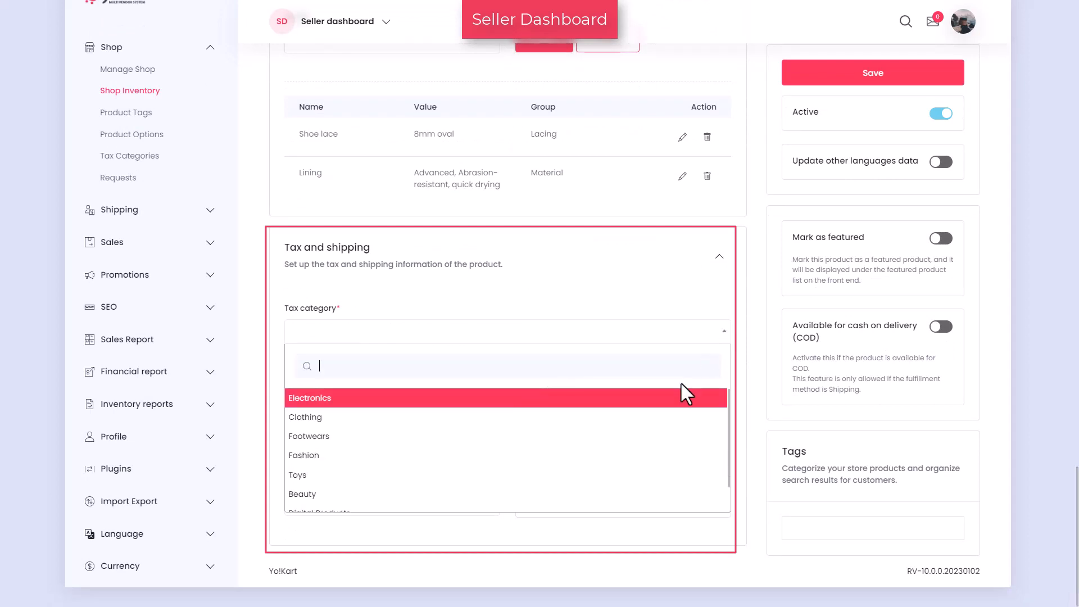
left_click(386, 436)
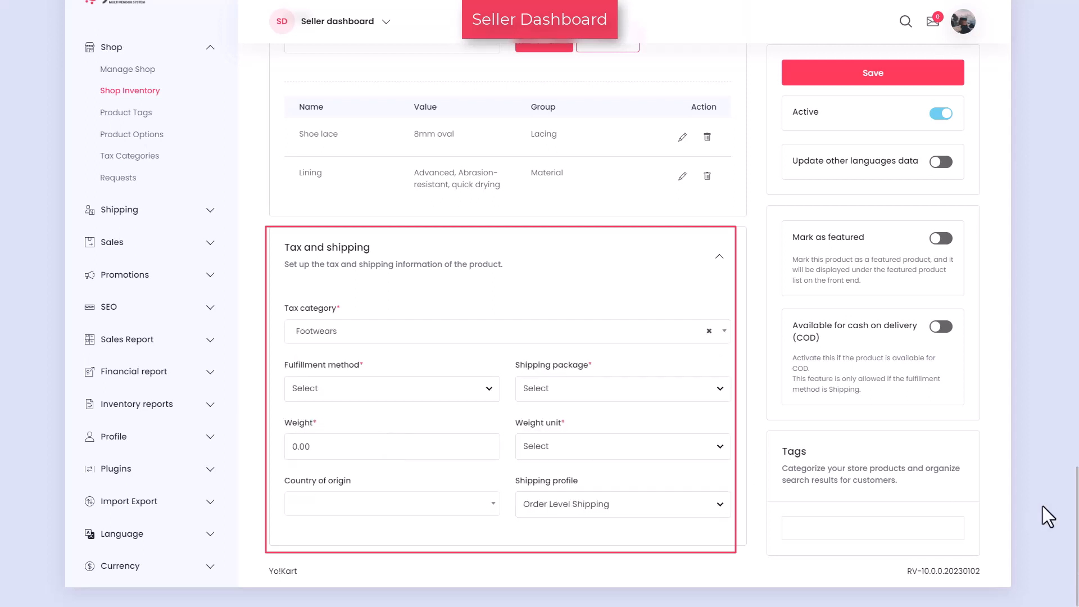
left_click(490, 388)
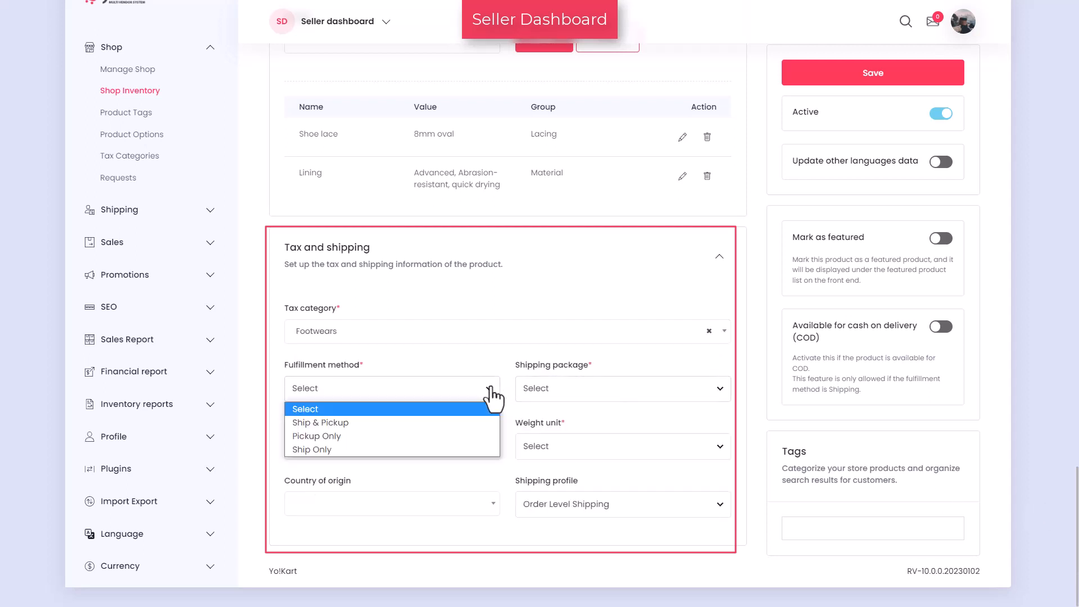
left_click(480, 425)
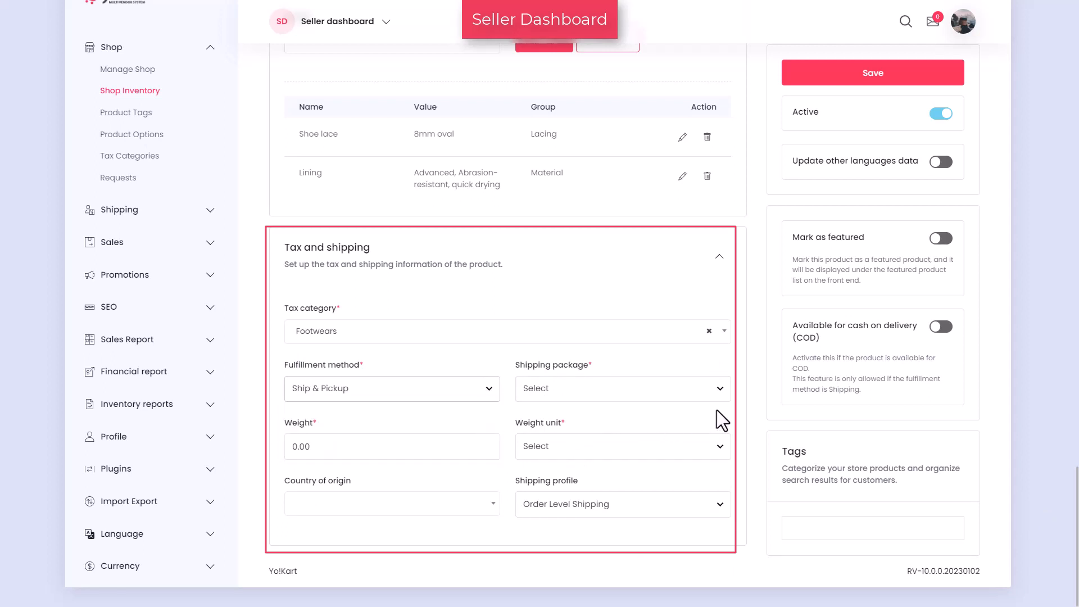
- Choose the Standard box (5.00 X 5.00 X 5.00) (IN) shipping package and set the weight to 0.35 Gram
left_click(721, 396)
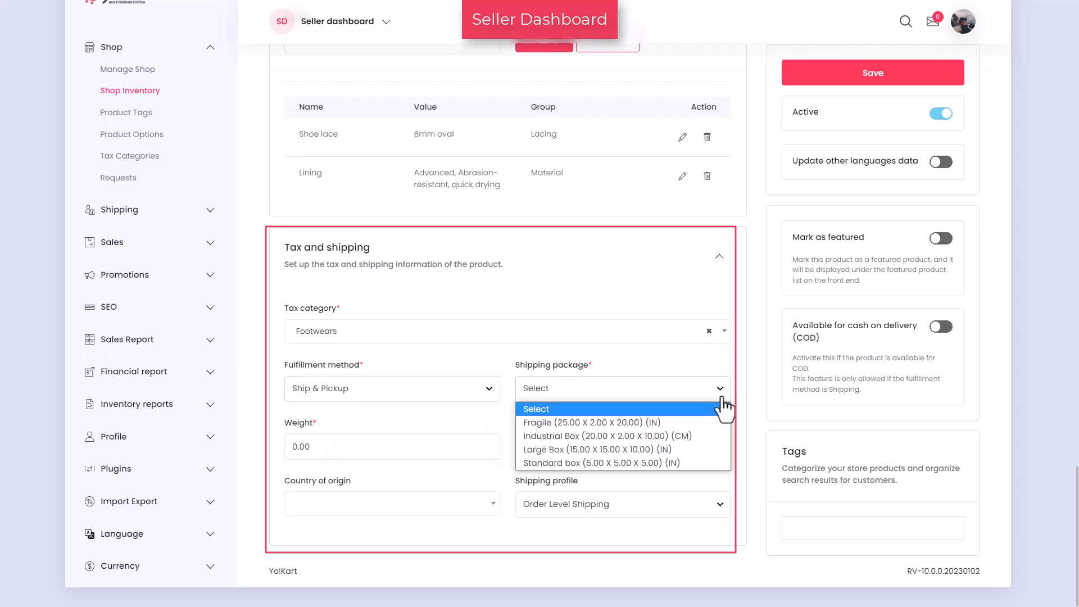
left_click(706, 463)
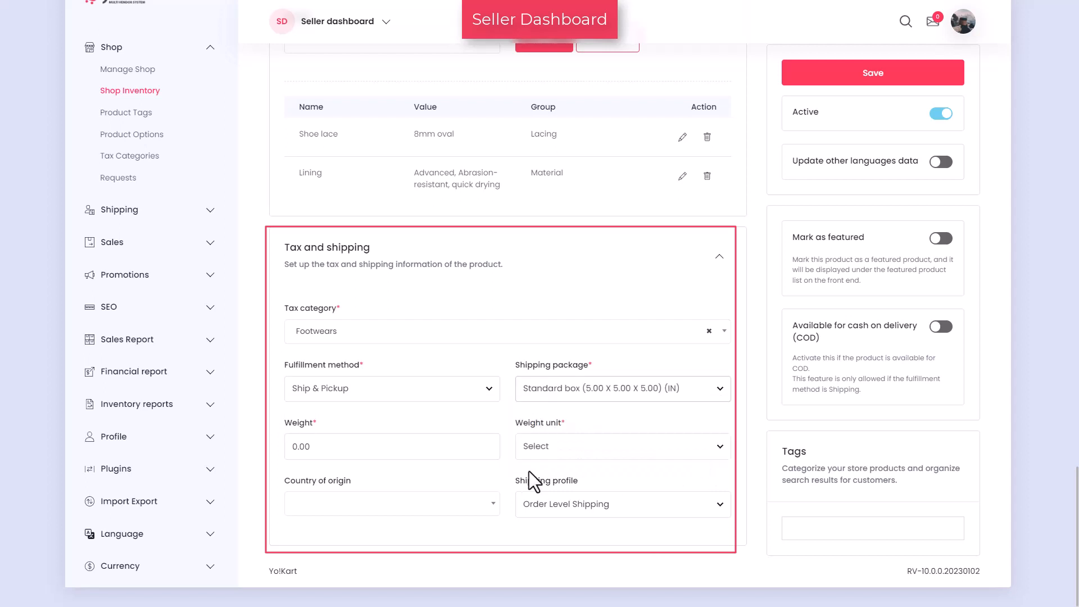
left_click_drag(378, 444, 265, 448)
type("0.")
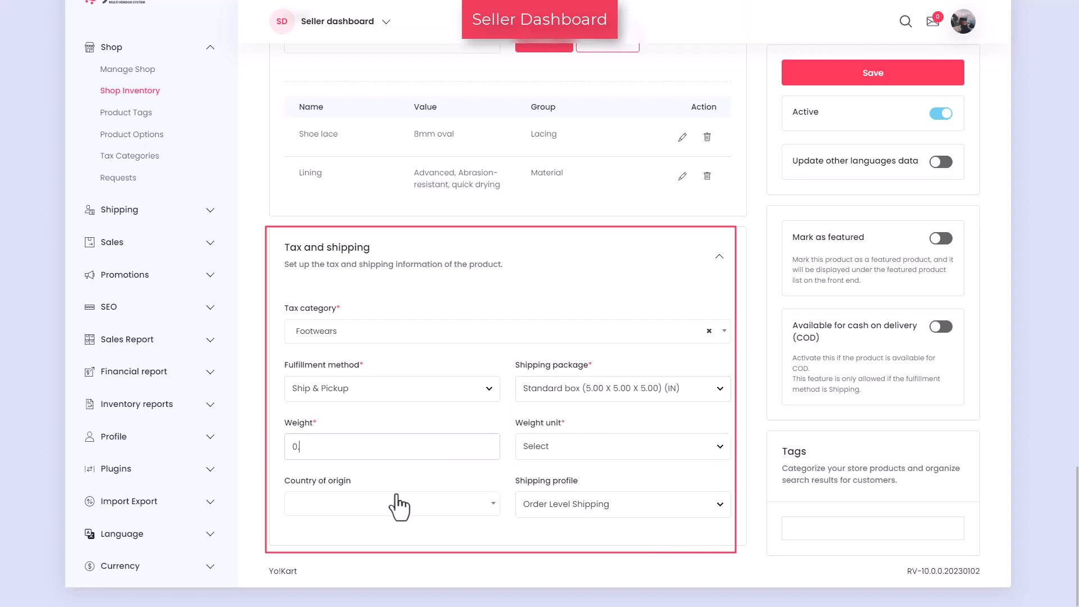
type("35")
left_click(692, 452)
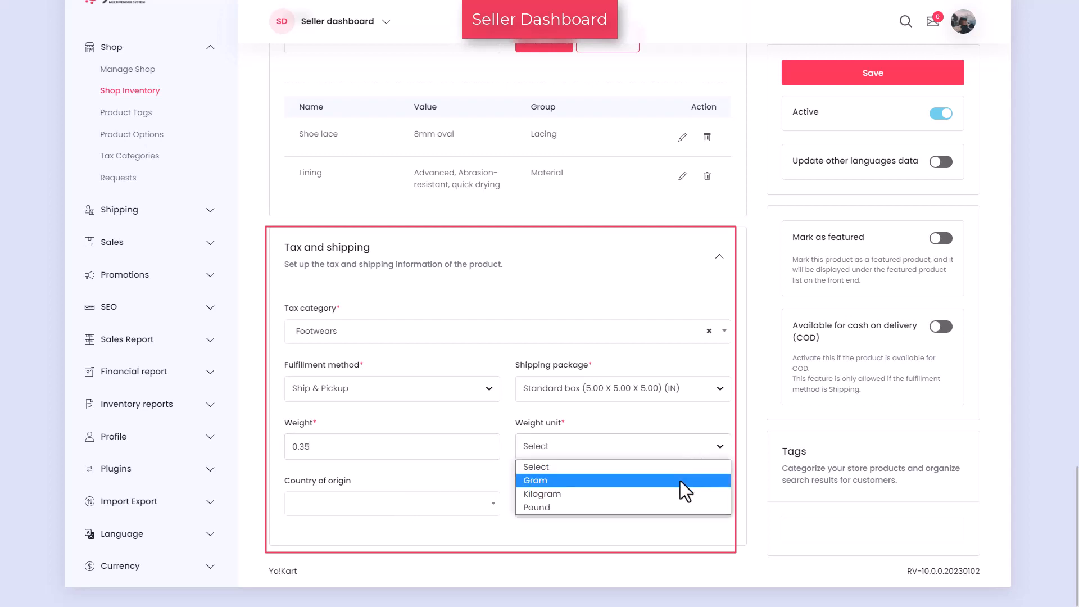
left_click(680, 481)
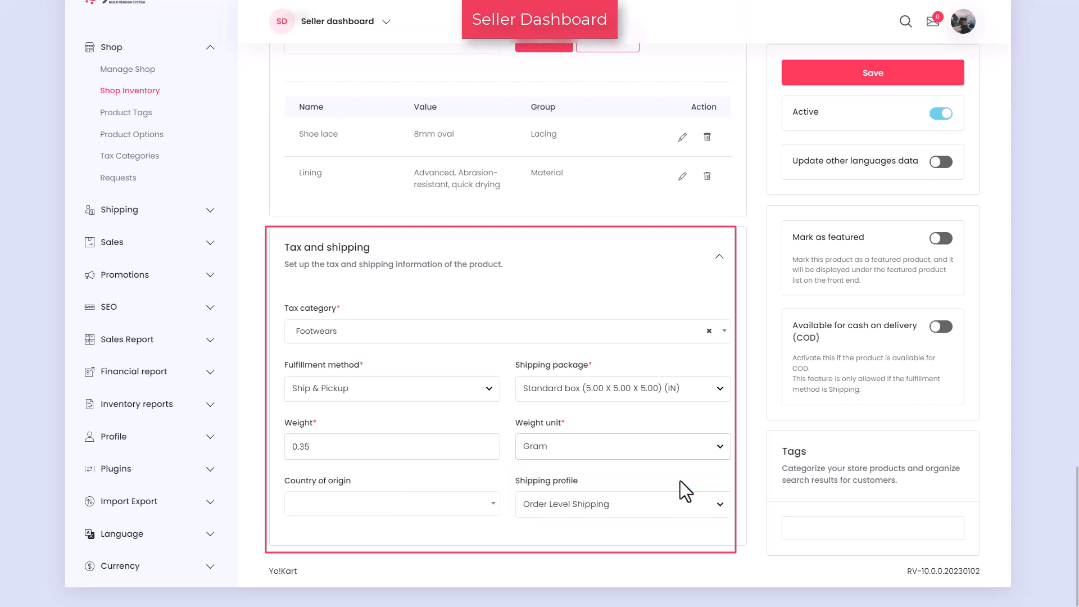
- Set the country of origin to Australia and choose Order Level Shipping as the shipping profile
left_click(495, 508)
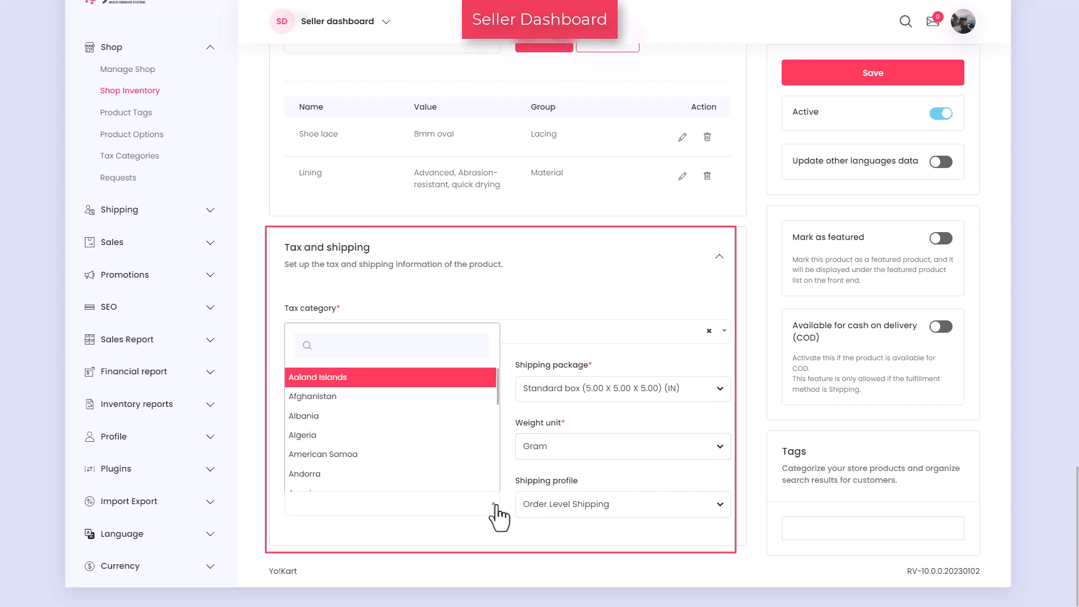
scroll(477, 482, "down", 5)
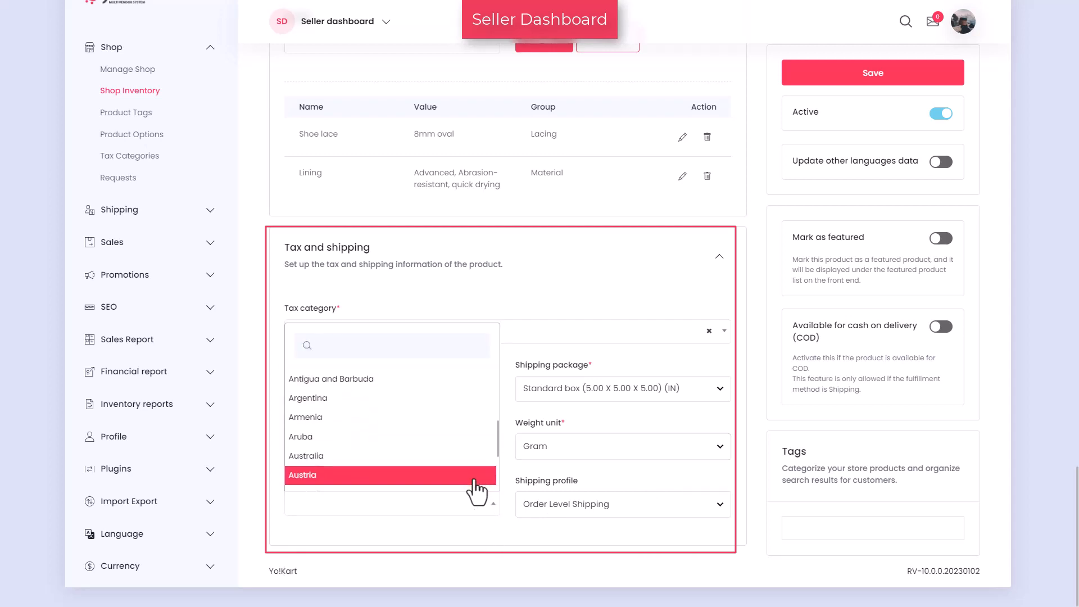
left_click(476, 405)
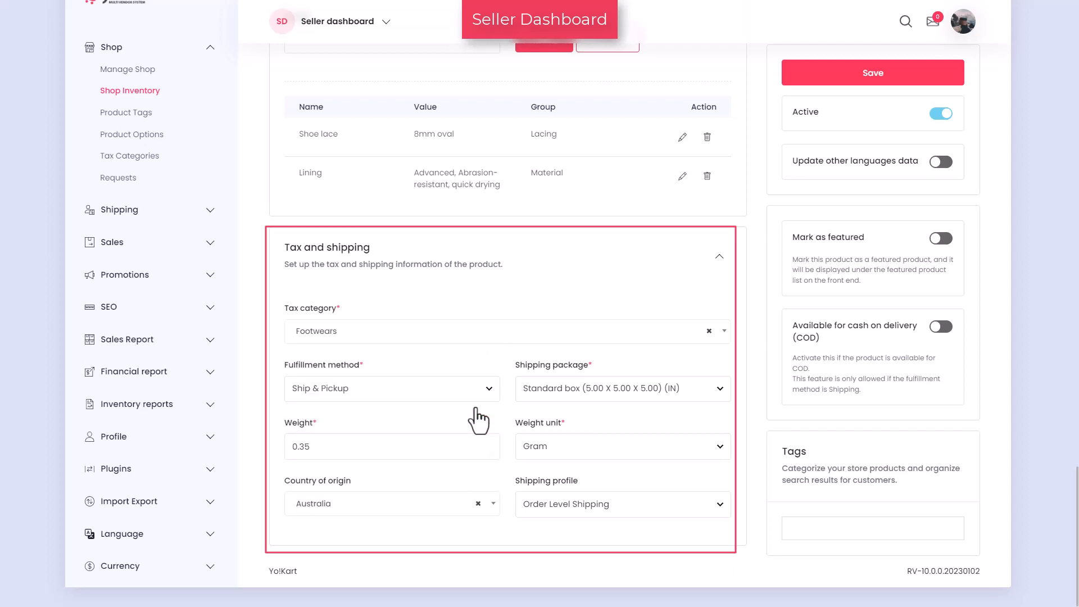
left_click(725, 508)
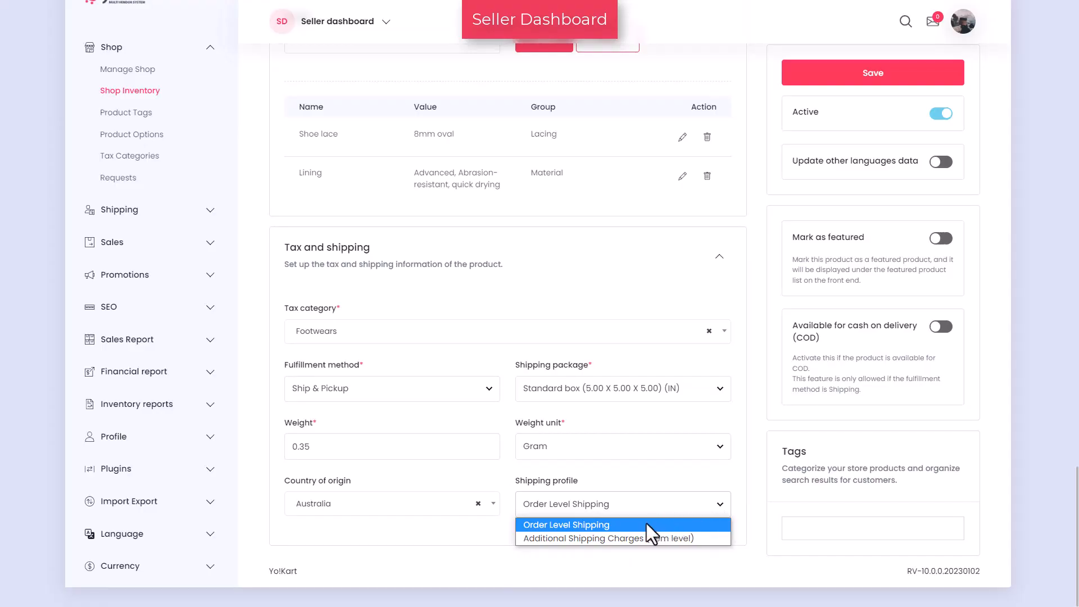
left_click(646, 523)
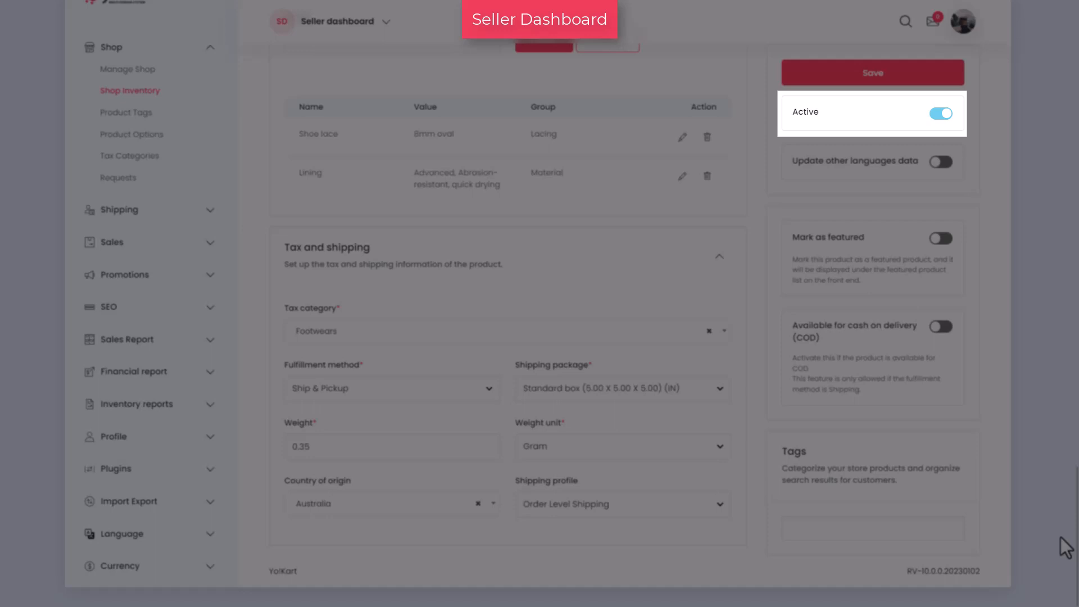
- Switch the product's Active status off and back on
left_click(941, 114)
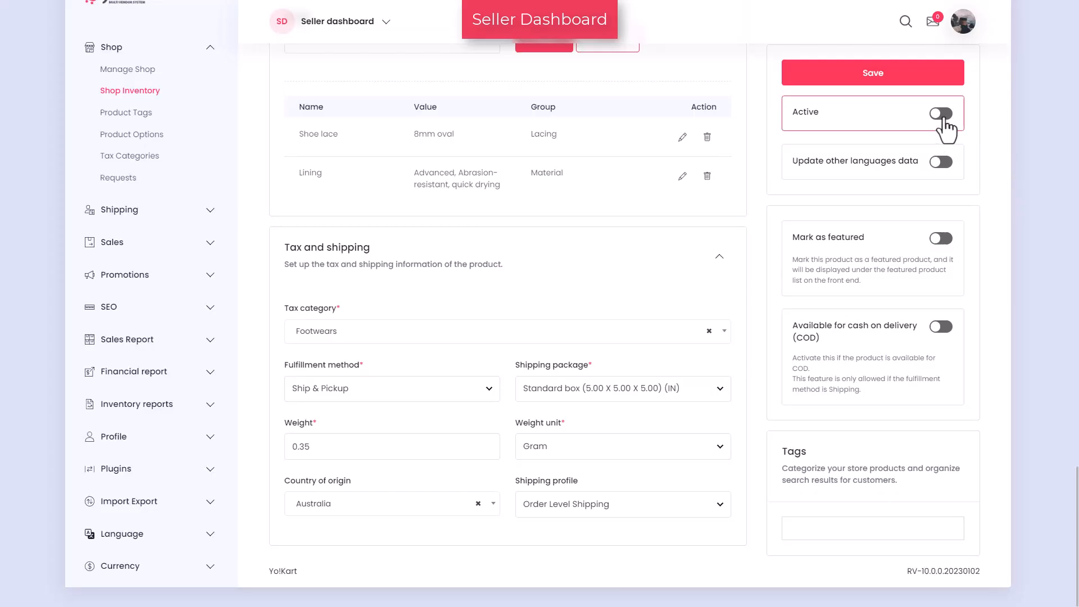
left_click(944, 117)
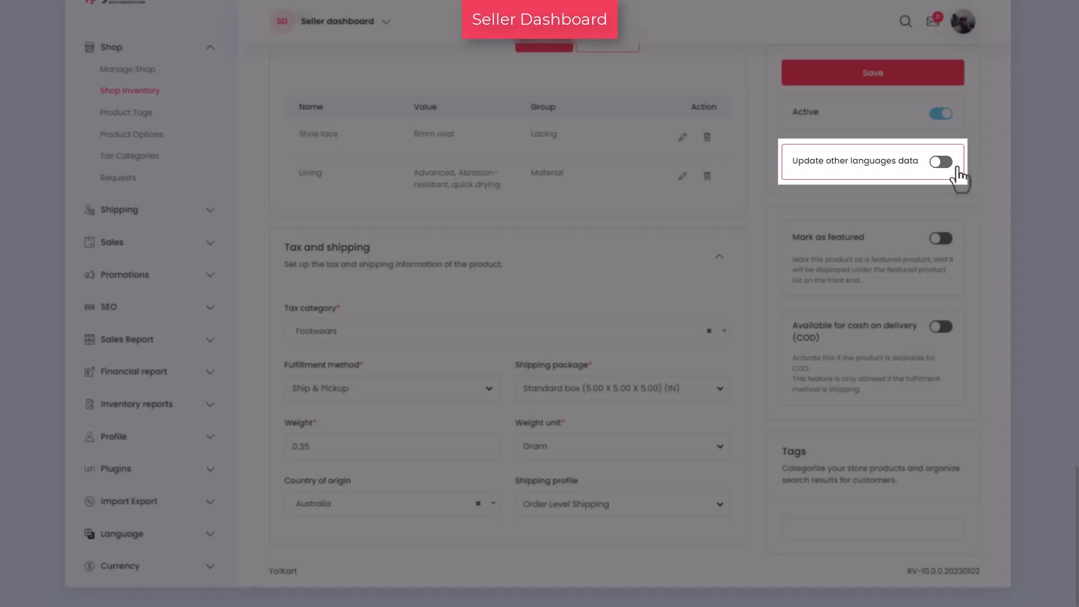
- Turn on updating of the other languages' data for the product
left_click(948, 164)
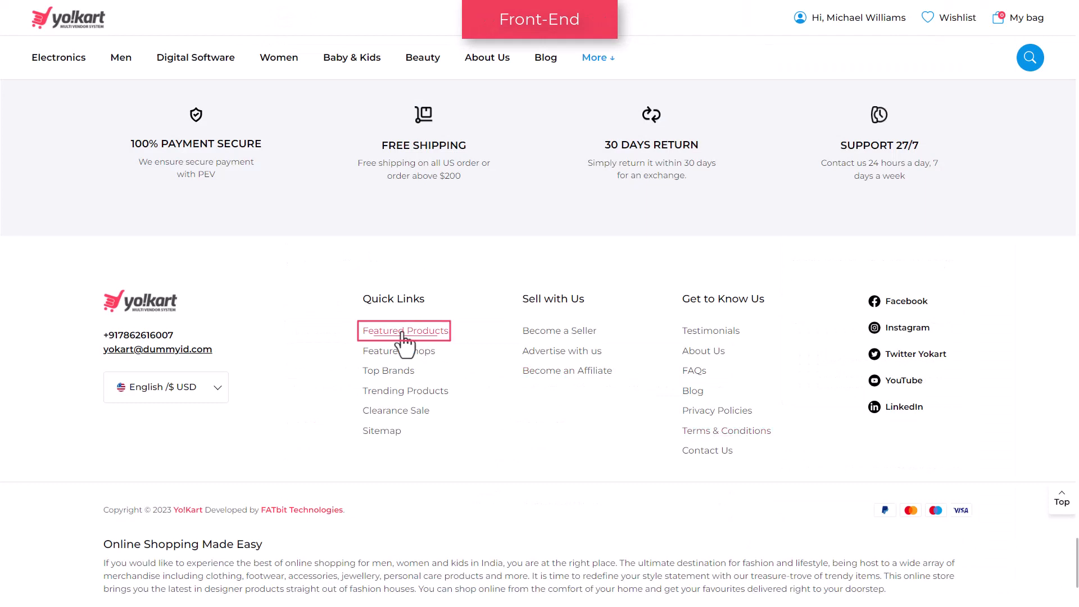
- View the Featured Products listing on the storefront and look through its first page of items
left_click(403, 334)
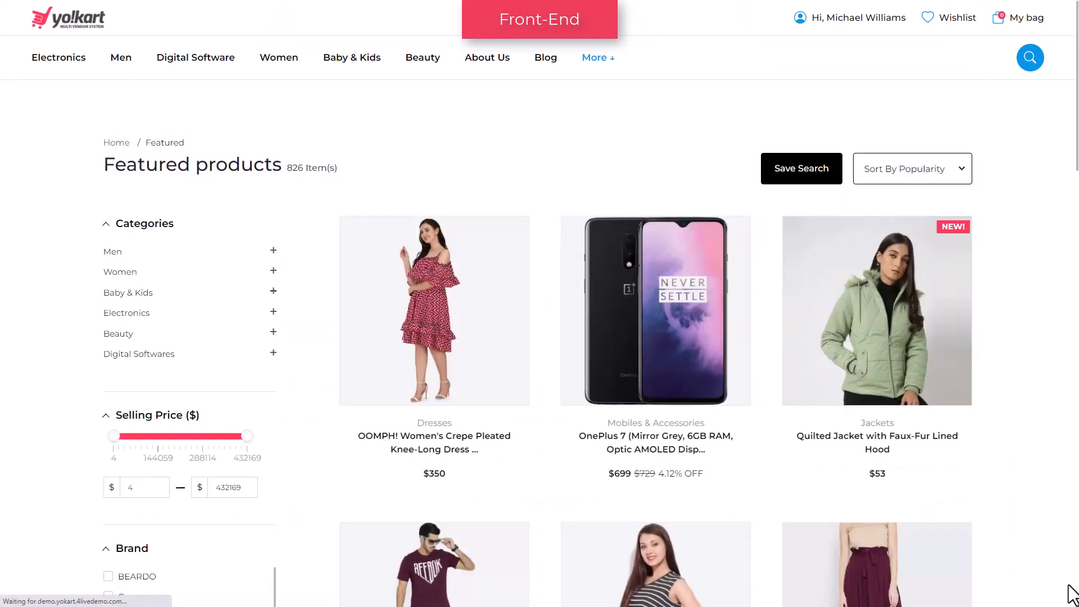
scroll(1023, 555, "down", 12)
scroll(1023, 555, "down", 5)
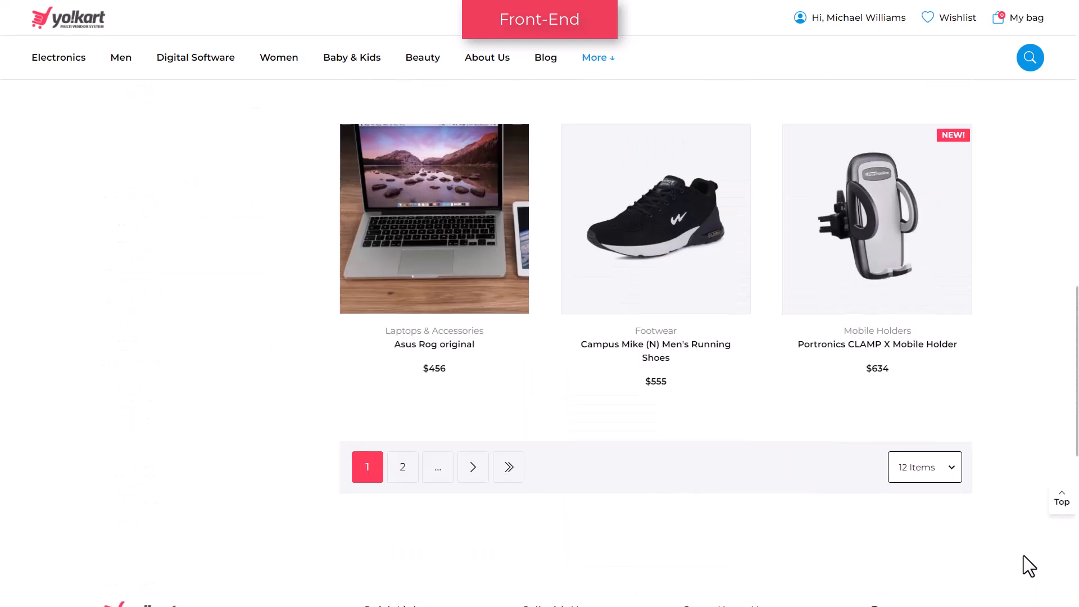
scroll(1023, 555, "up", 17)
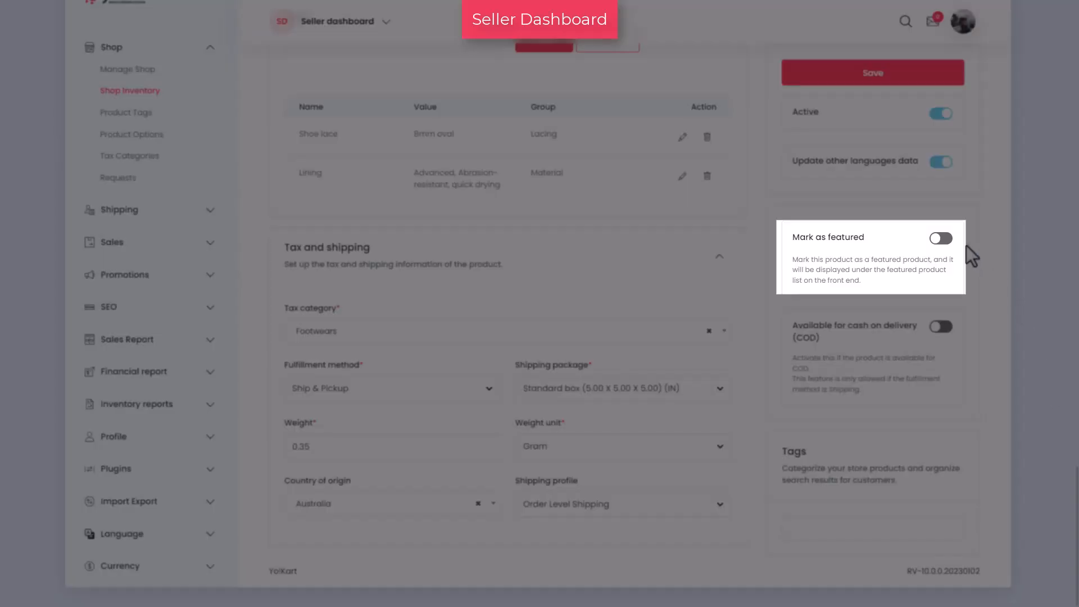
- In the seller dashboard's product form, mark the product as featured and make it available for cash on delivery
left_click(947, 239)
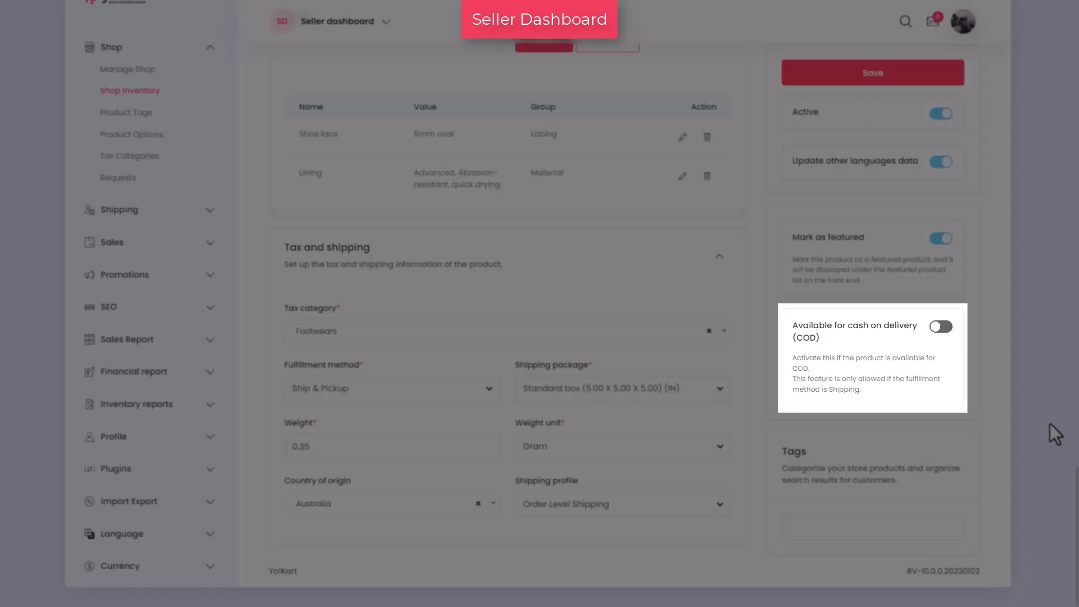
left_click(942, 327)
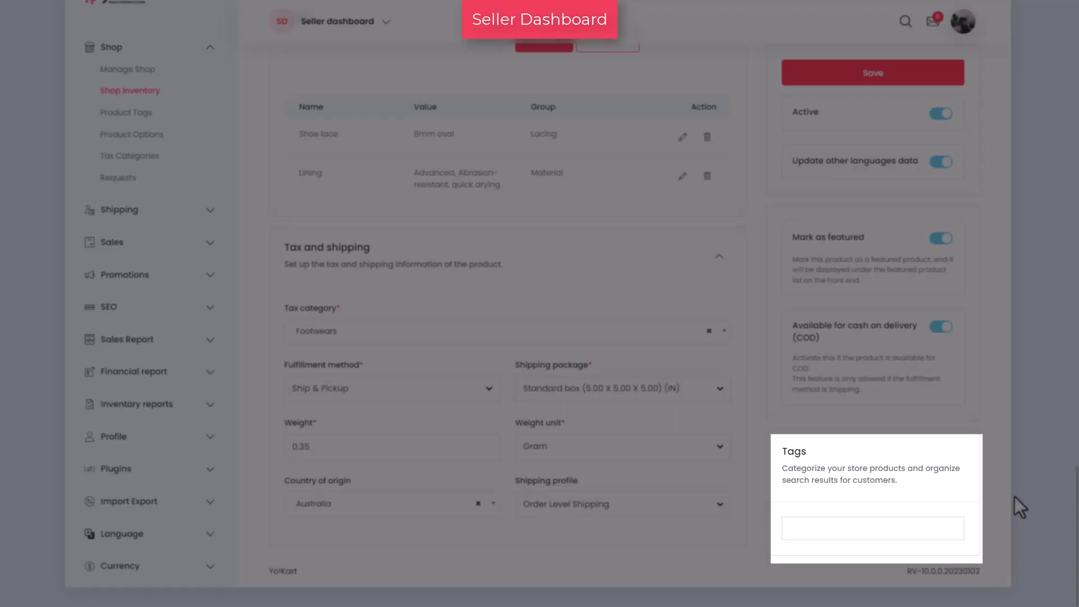
- Add the product tags Shoes, Casual shoes and men's shoes
left_click(874, 519)
type("shoes")
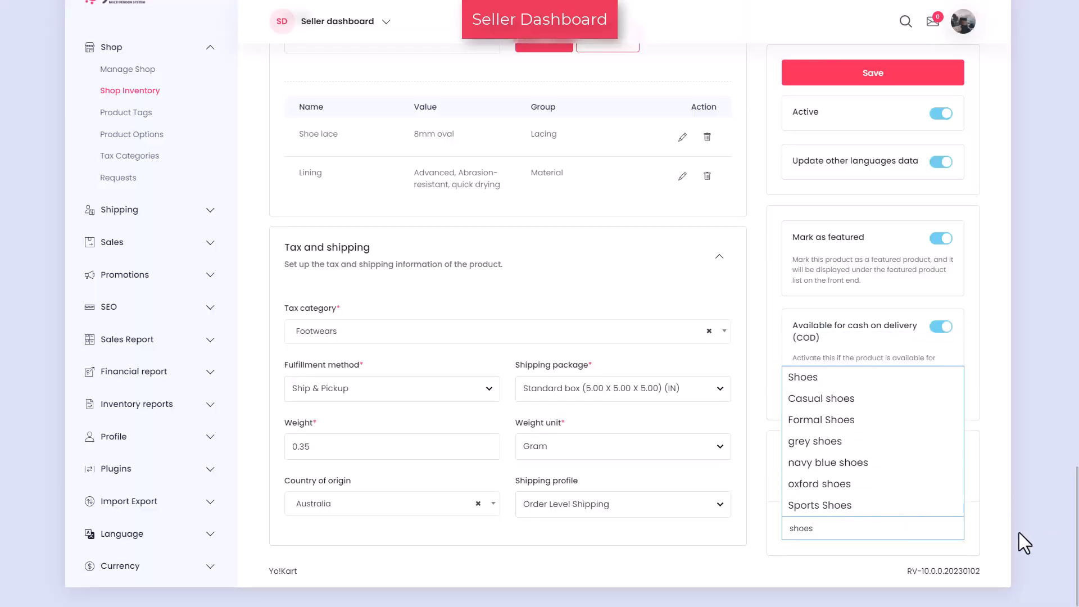
key("Return")
type("ca")
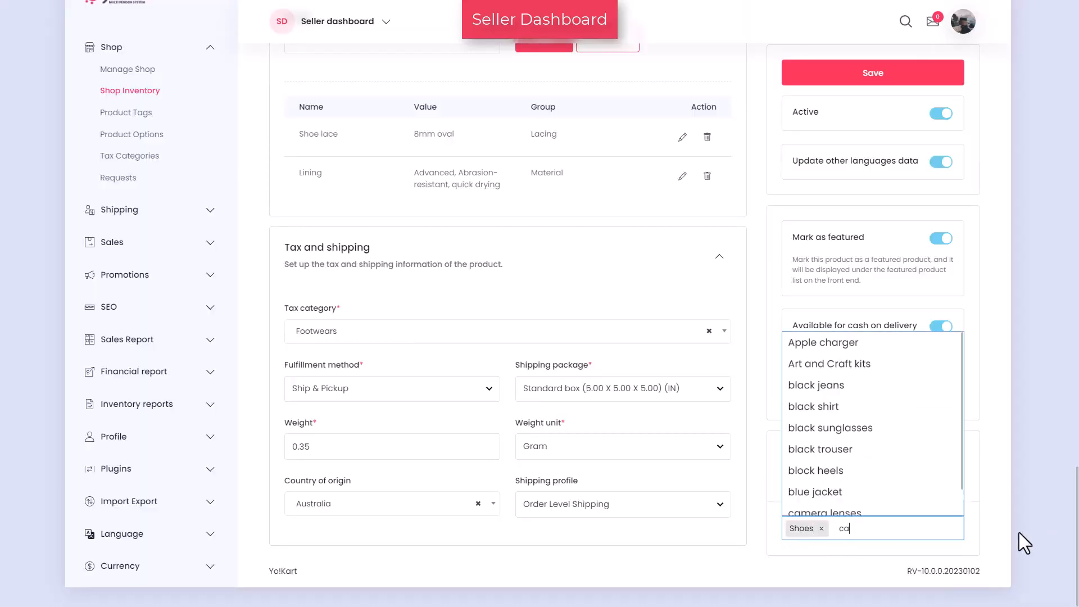
left_click(826, 364)
type("men")
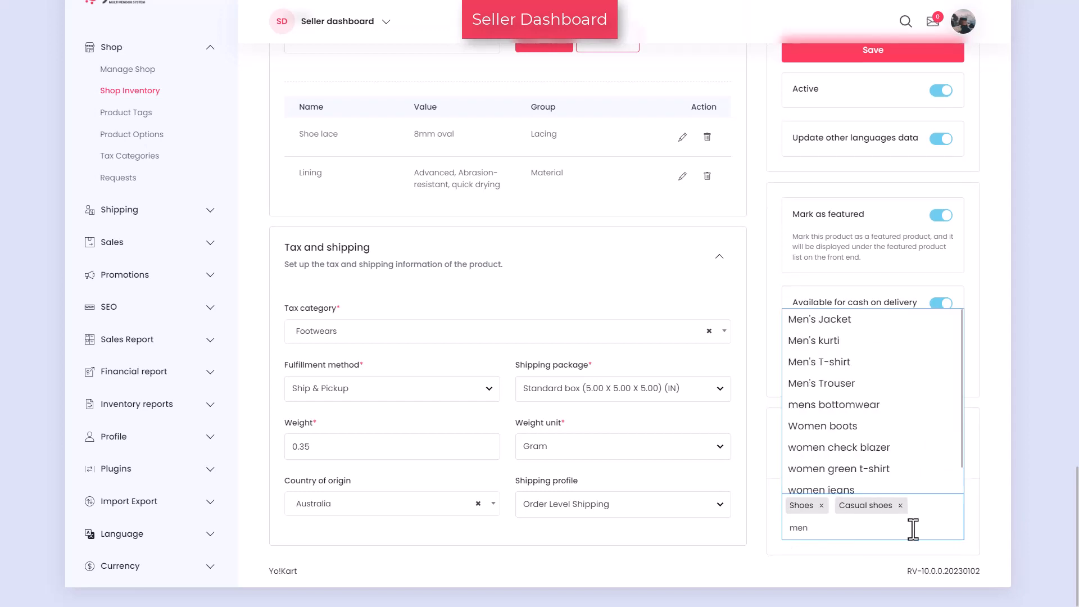
type("'s shoes")
key("Return")
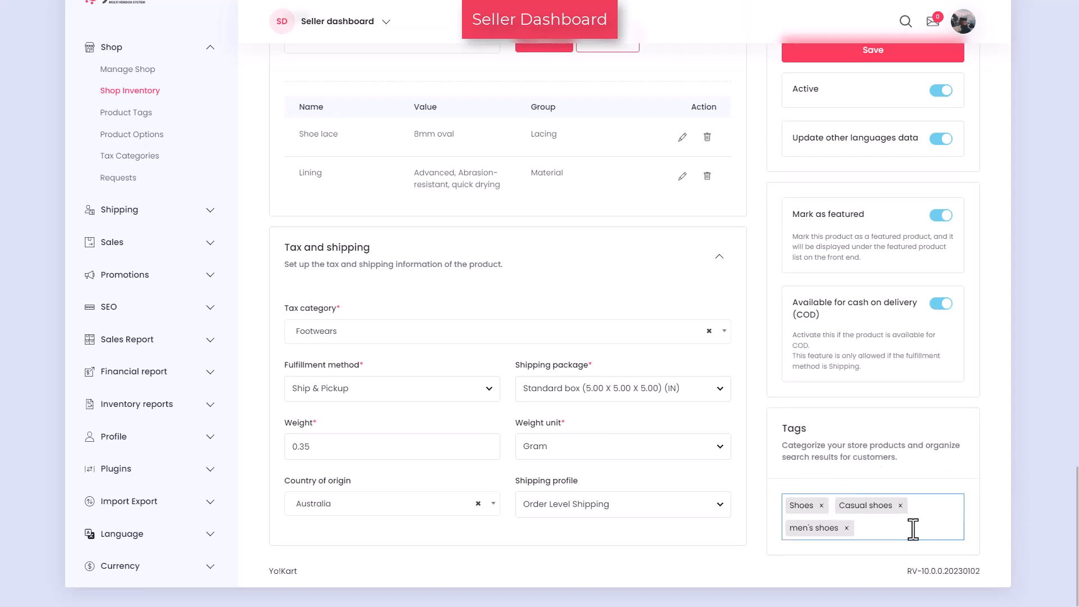
- Add the tags running shoes and footwear to the product
type("running")
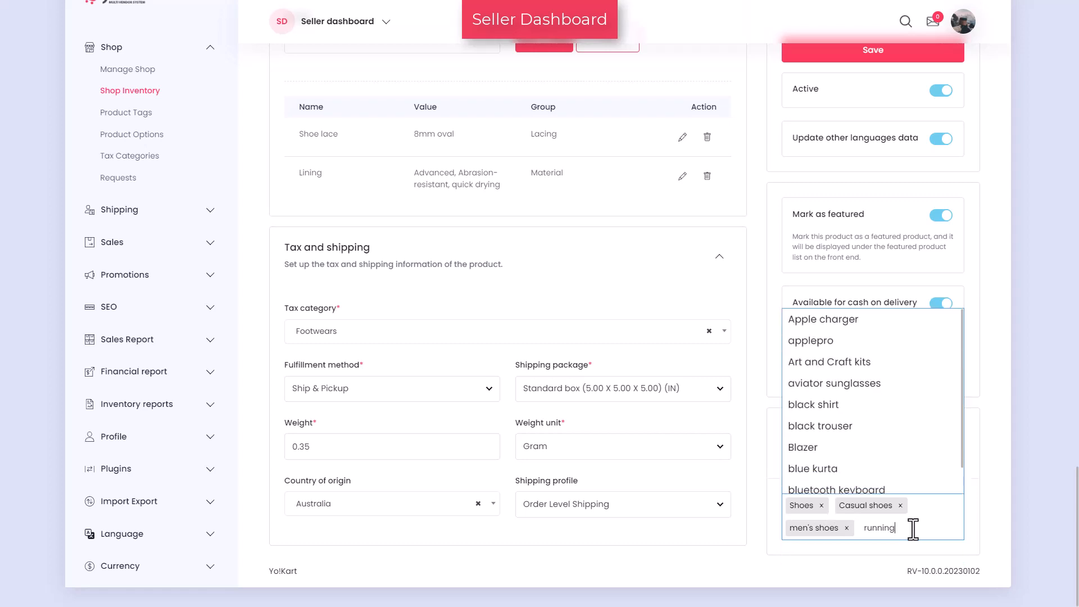
type(" shoes")
key("Return")
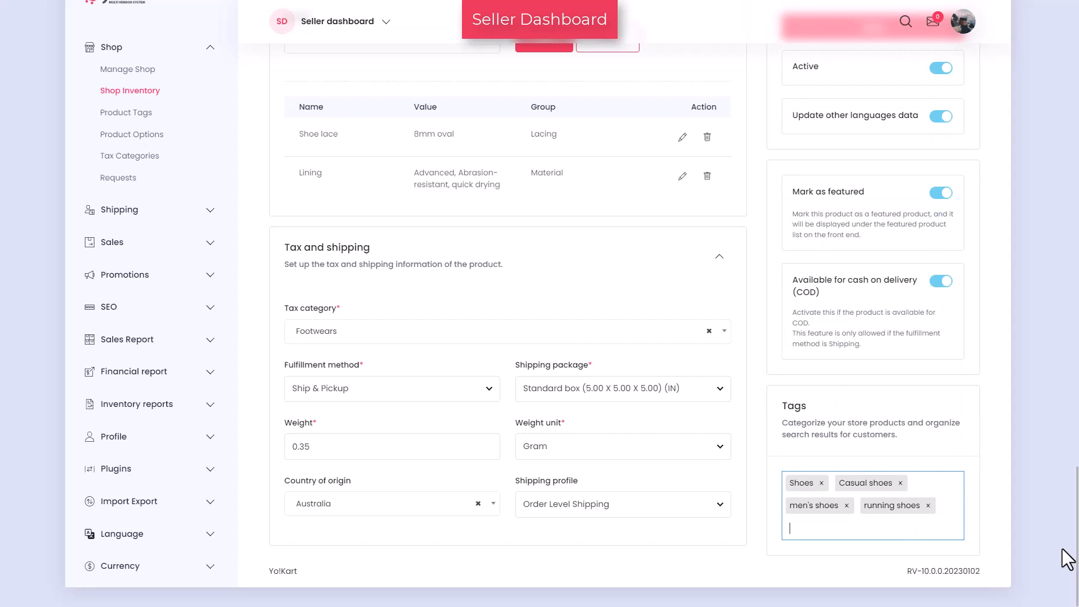
type("footwear")
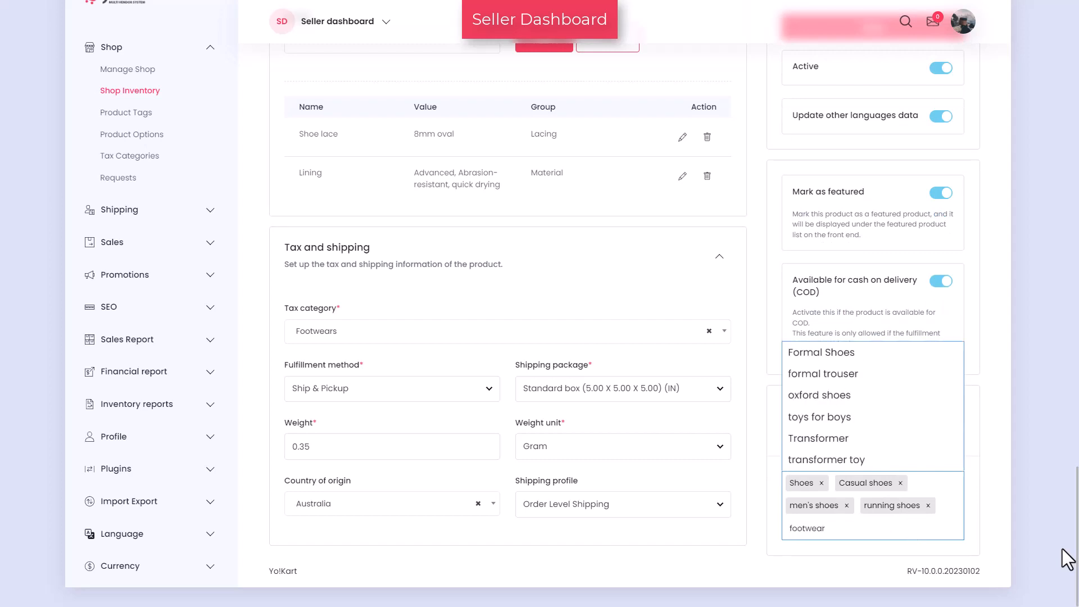
key("Return")
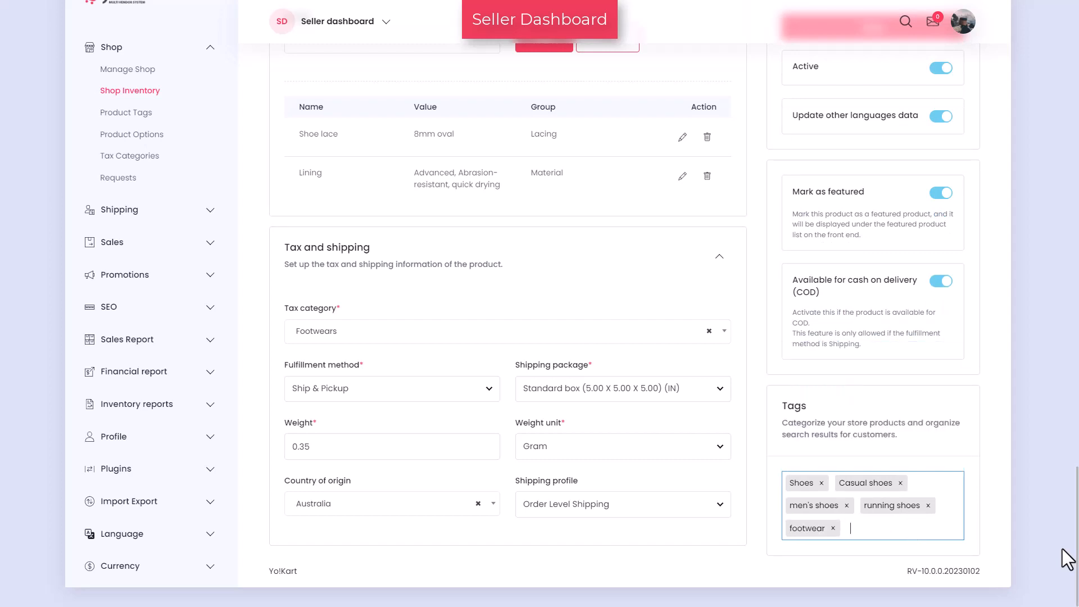
left_click(1068, 559)
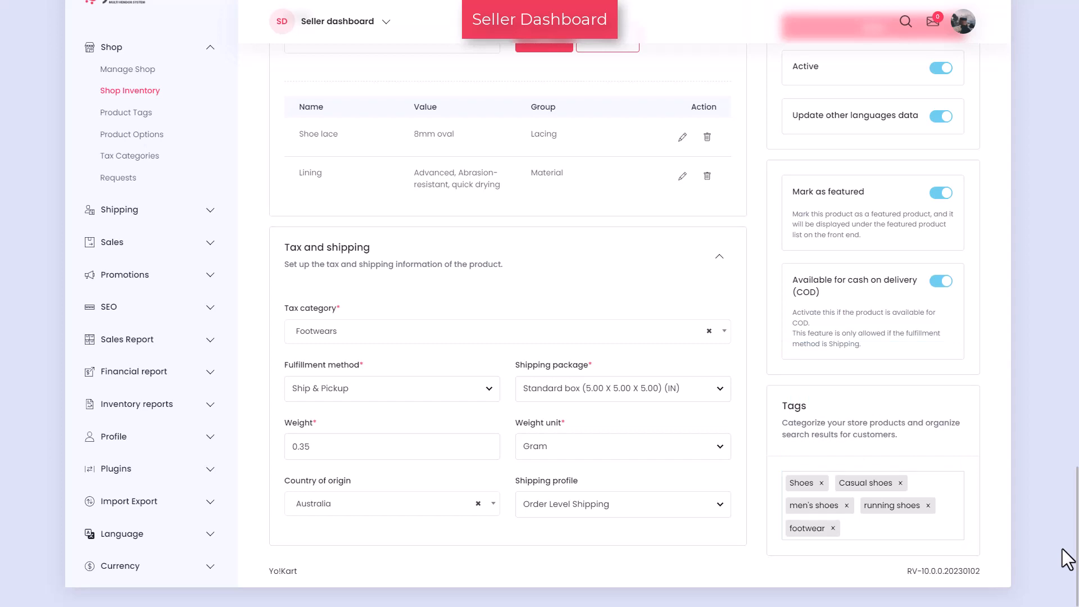
- Save the new product with its settings and tags
scroll(1068, 559, "up", 5)
left_click(865, 108)
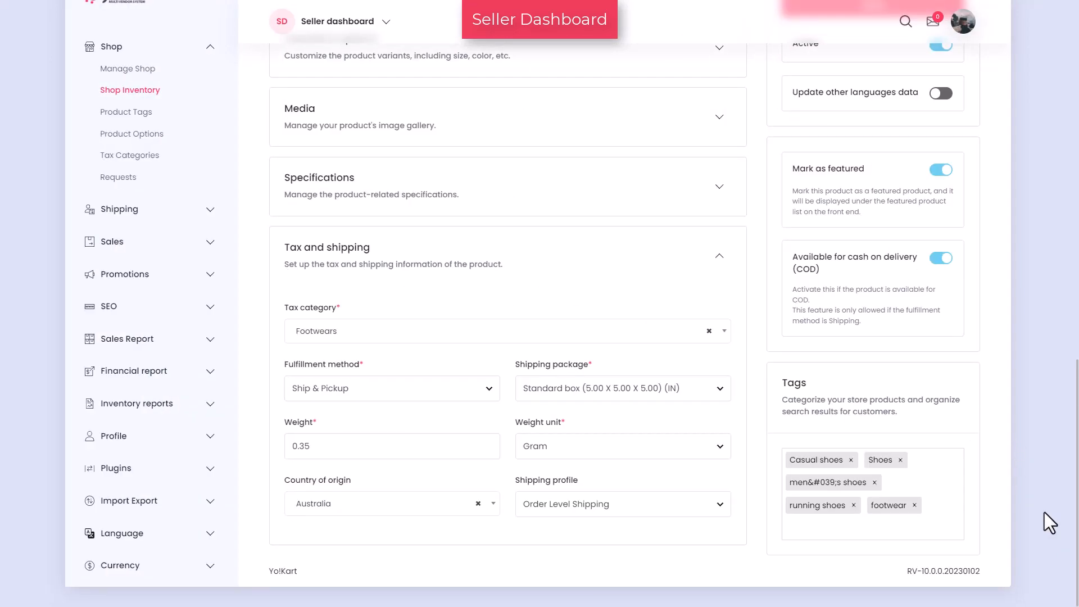
- Go to the seller's own products in Shop Inventory and open the inventory setup for Campus Mike (N) Men's Running Shoes
scroll(1044, 511, "up", 6)
left_click(122, 129)
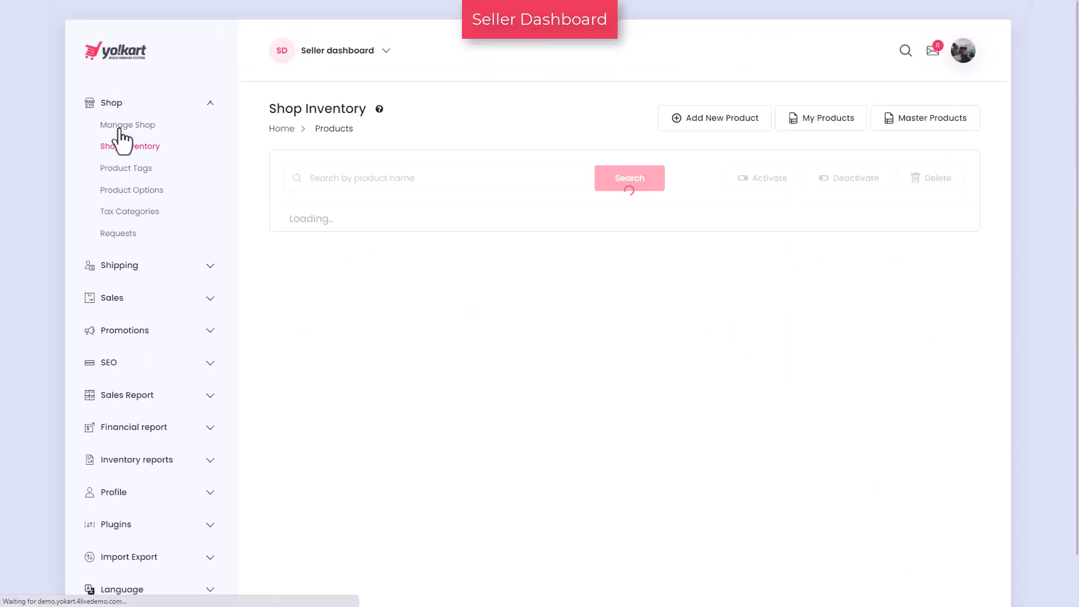
left_click(821, 121)
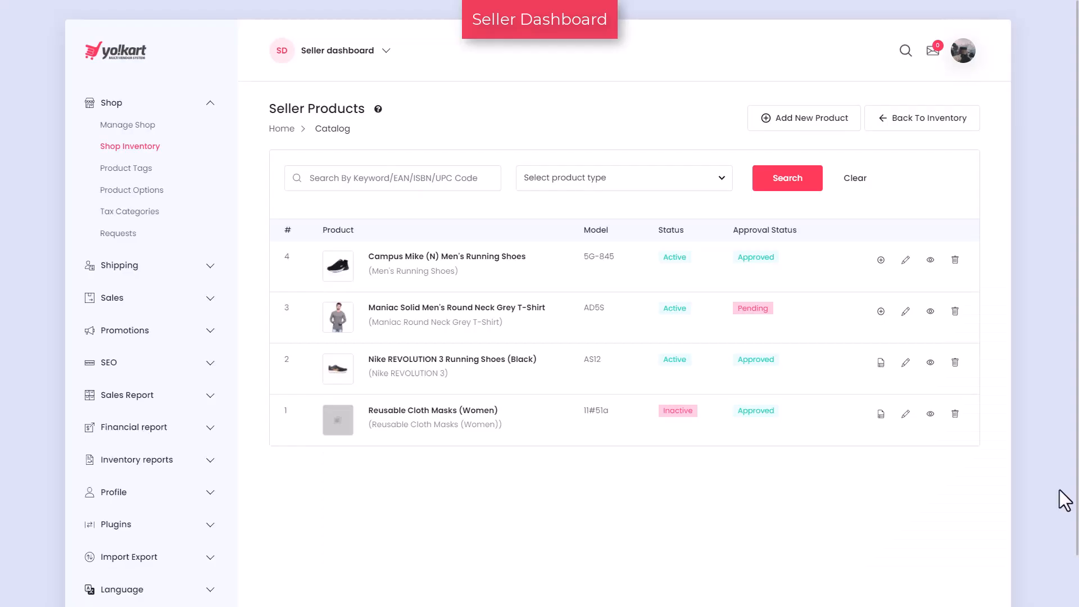
left_click(880, 260)
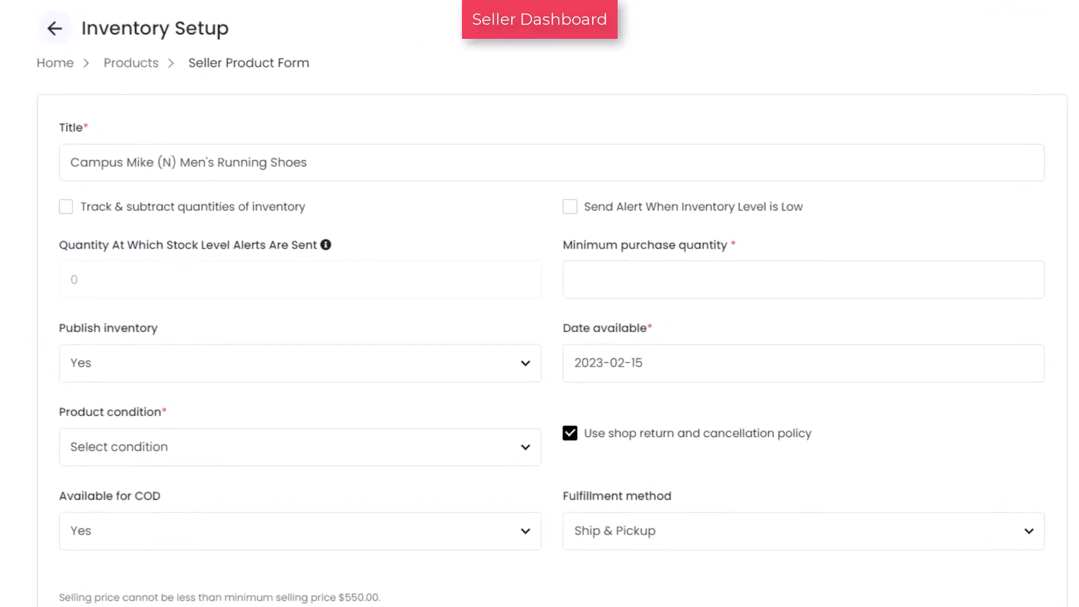
- Enable tracking and subtracting of inventory quantities, and turn on the alert for low inventory levels
left_click(308, 162)
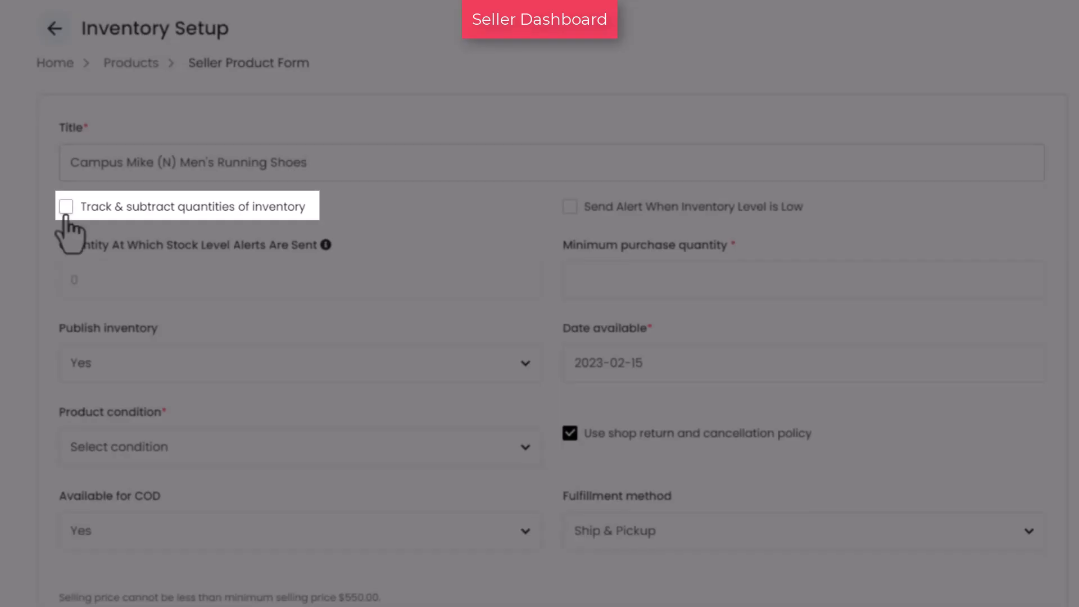
left_click(66, 208)
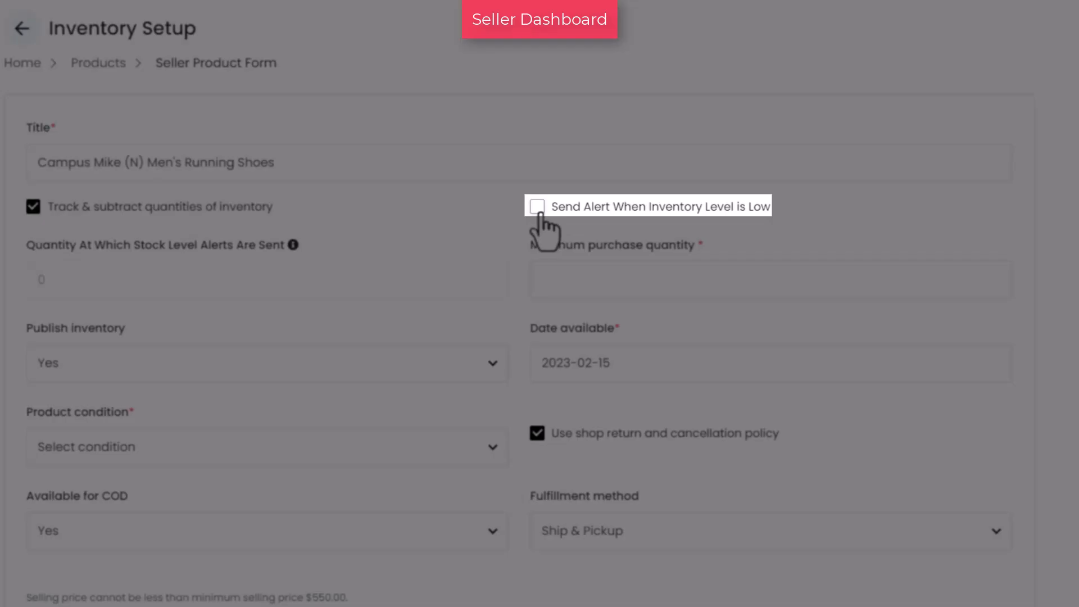
left_click(537, 208)
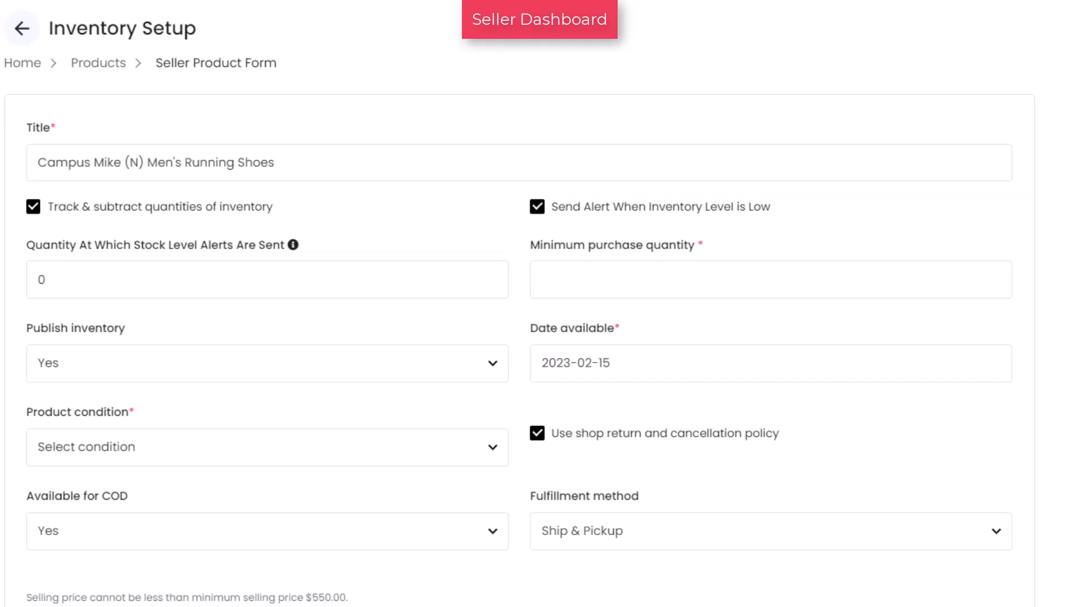
- Set the quantity at which stock level alerts are sent to 2
double_click(34, 279)
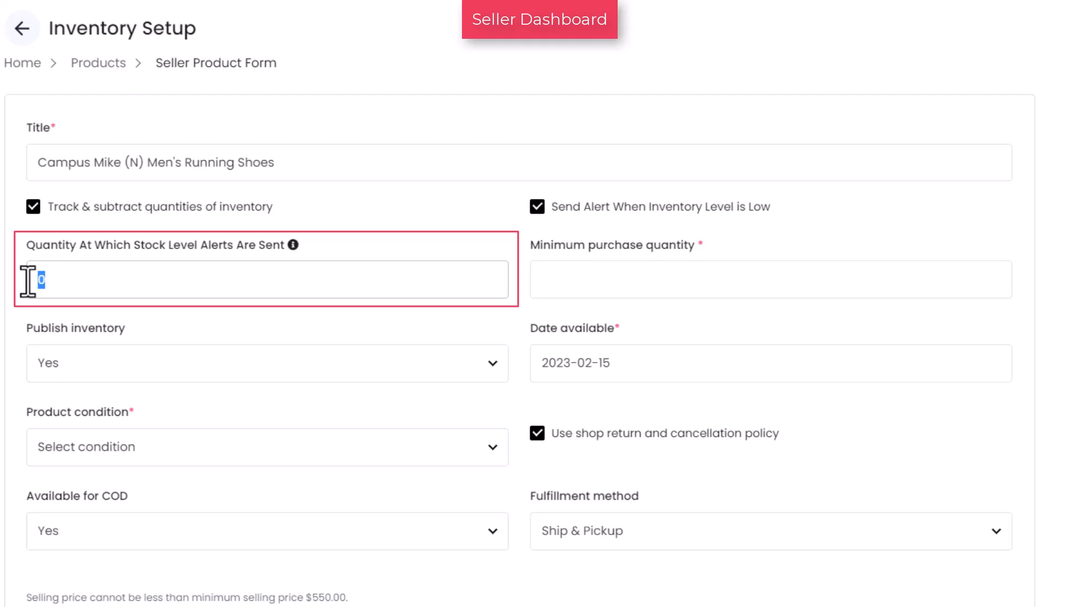
key("BackSpace")
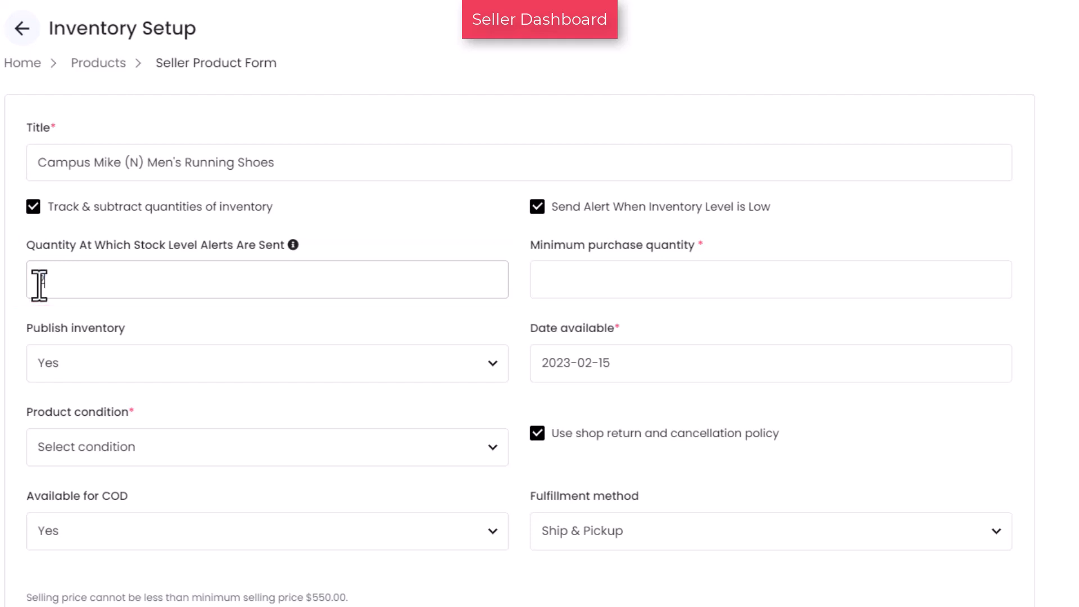
type("2")
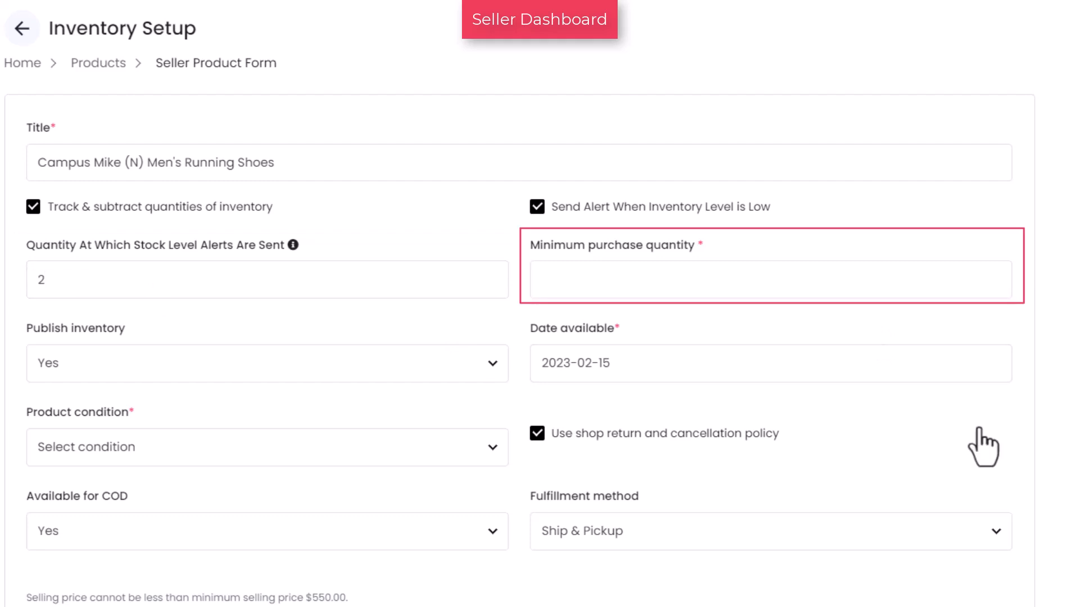
- Set the minimum purchase quantity to 1 and keep Publish inventory at Yes
left_click(659, 281)
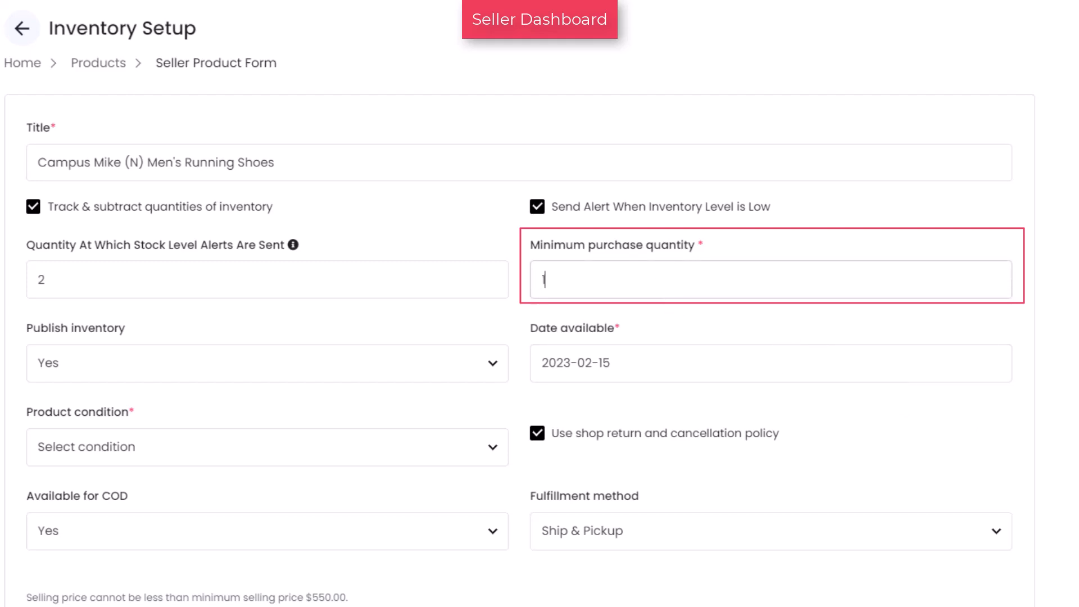
type("1")
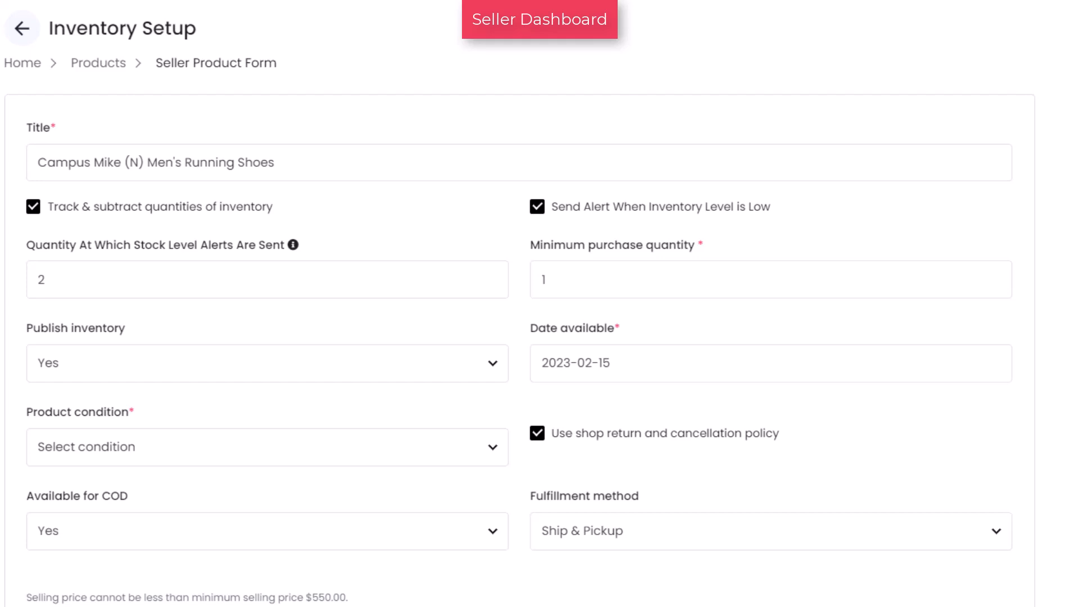
left_click(492, 365)
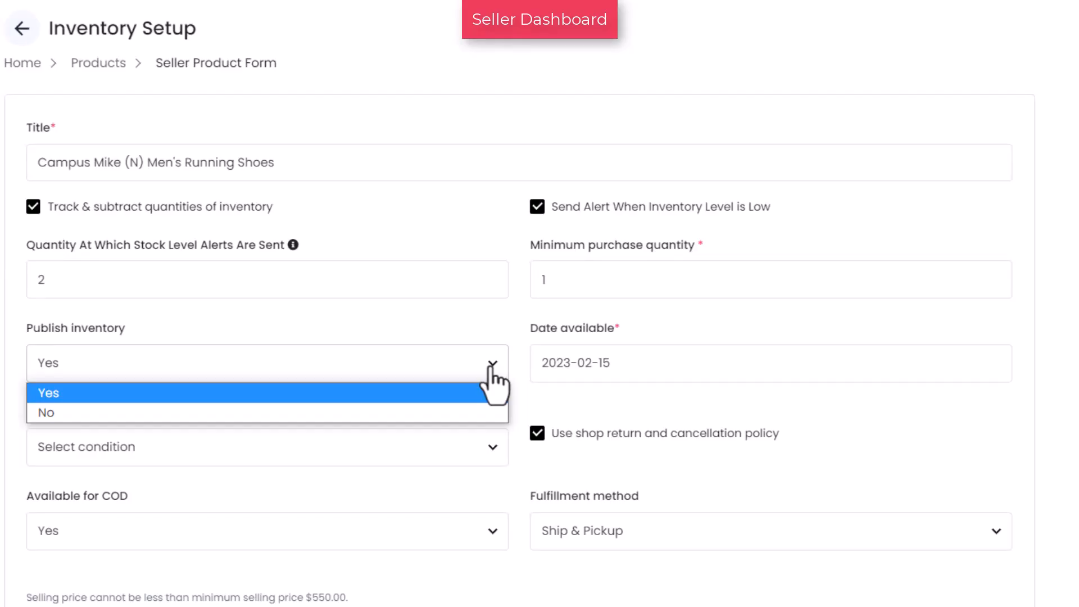
left_click(492, 371)
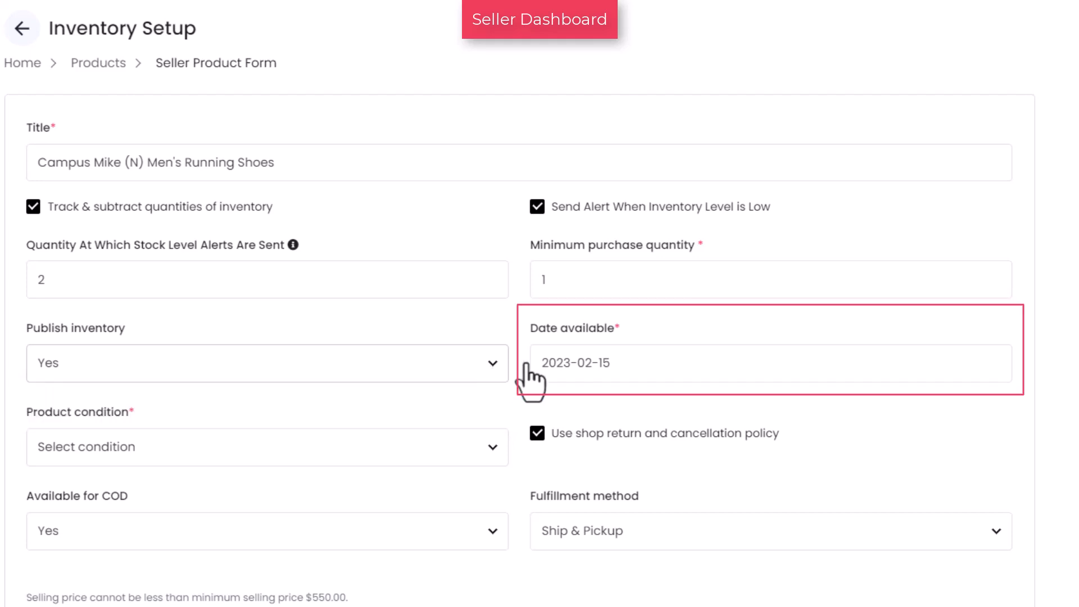
- Pick 2023-02-15 as the date available and set the product condition to New
left_click(629, 374)
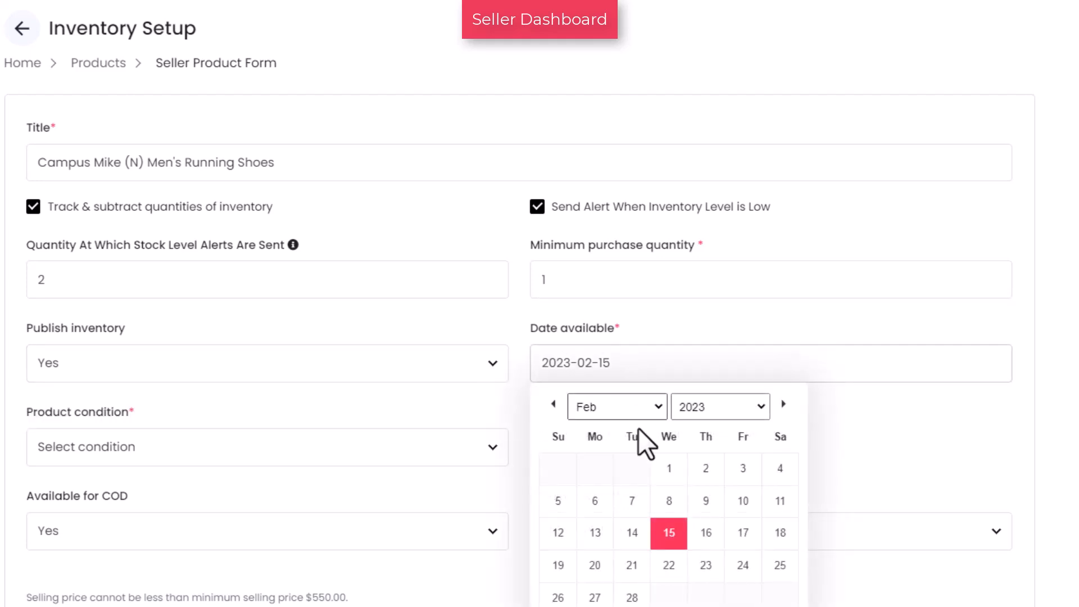
left_click(681, 544)
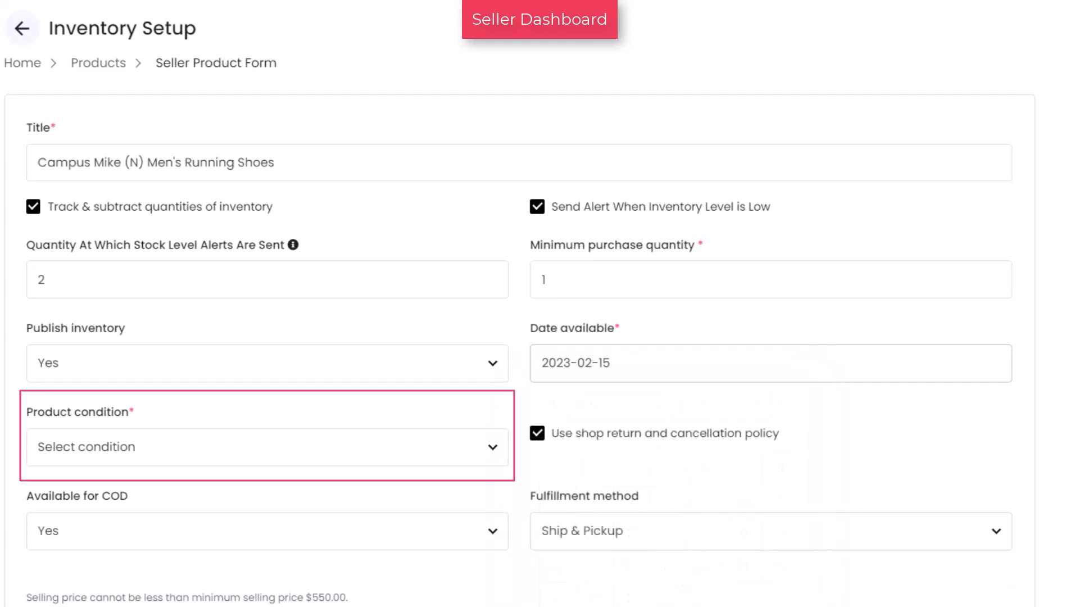
left_click(490, 449)
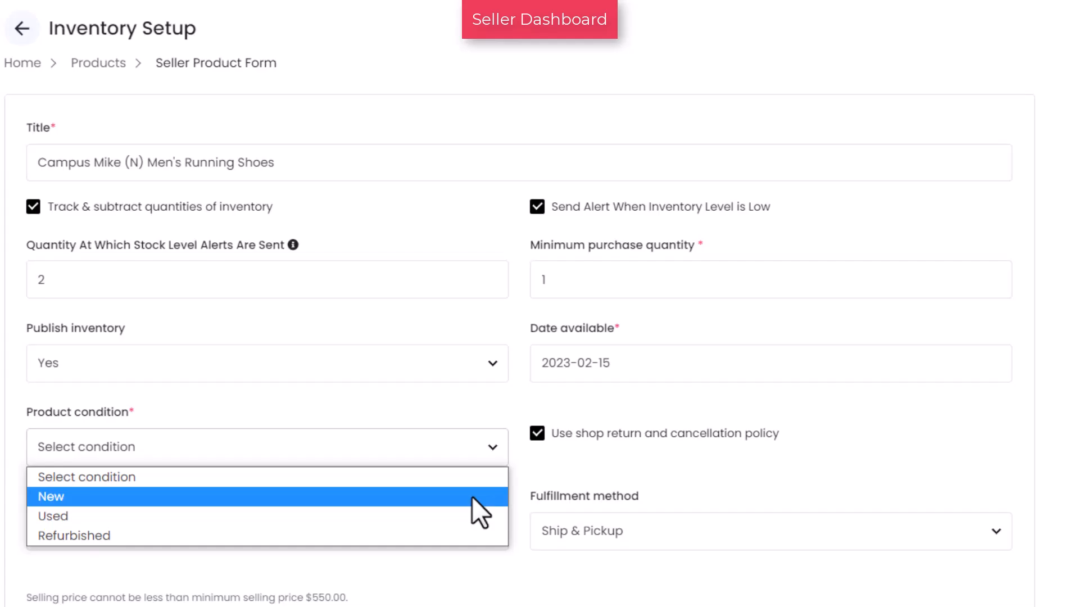
left_click(472, 496)
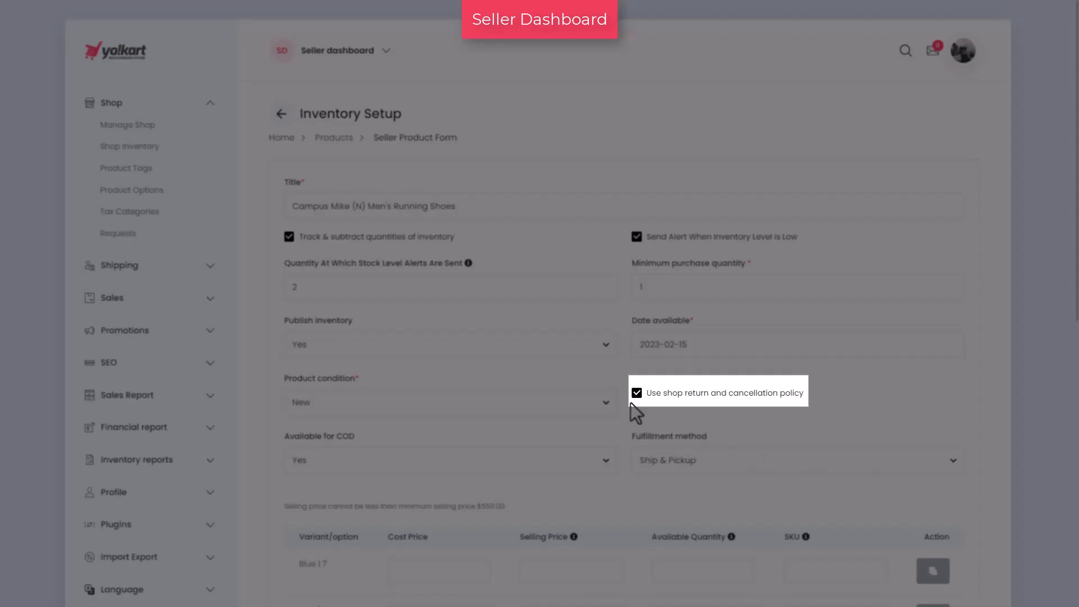
- Stop using the shop return and cancellation policy and set the product order return period to 15 days
left_click(637, 394)
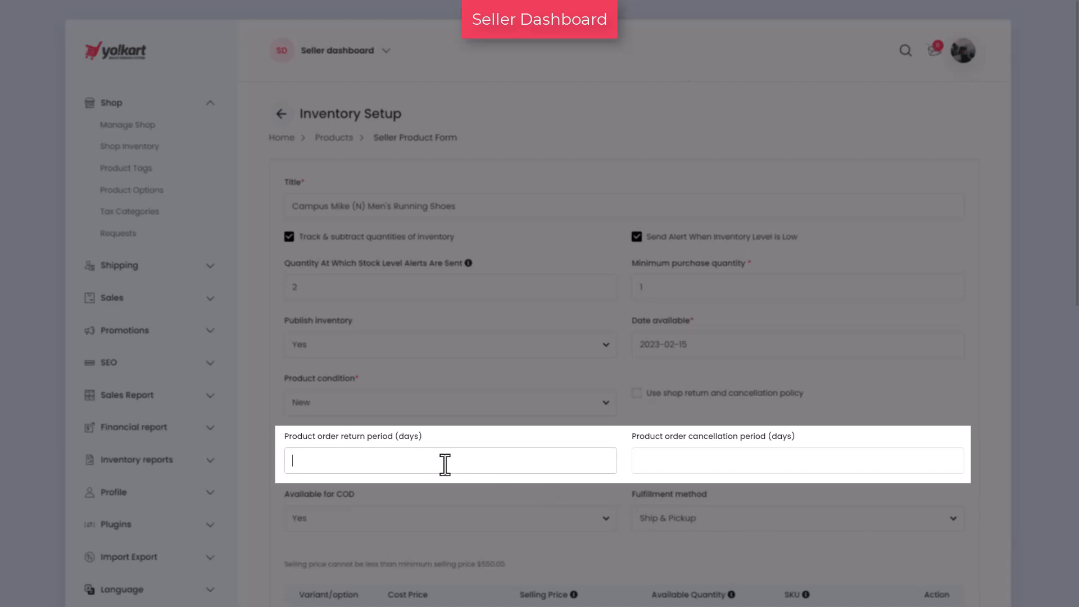
type("15")
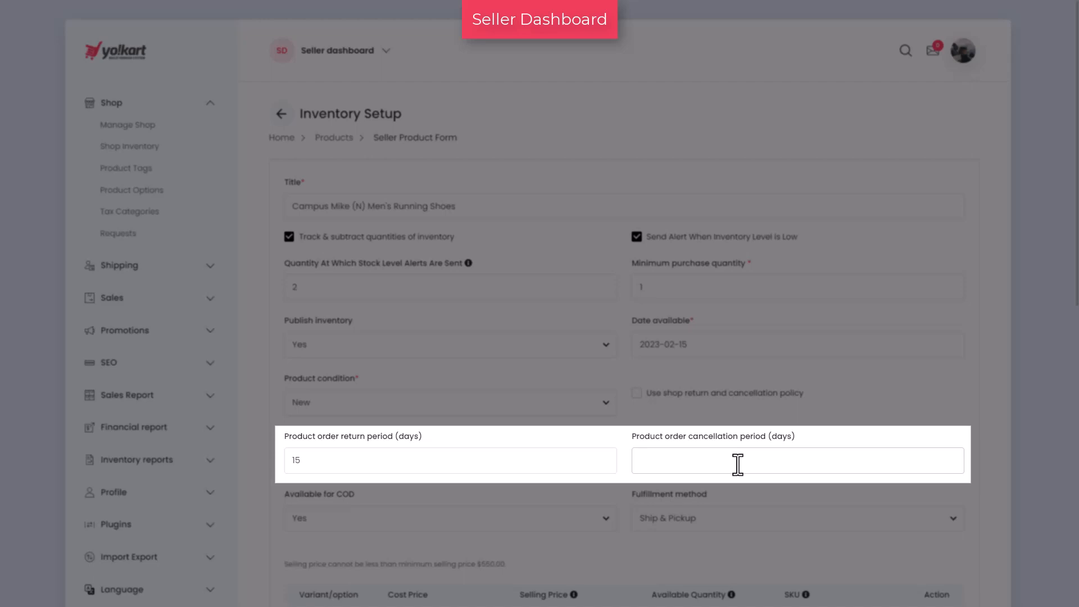
- Set the product order cancellation period to 10 days
type("10")
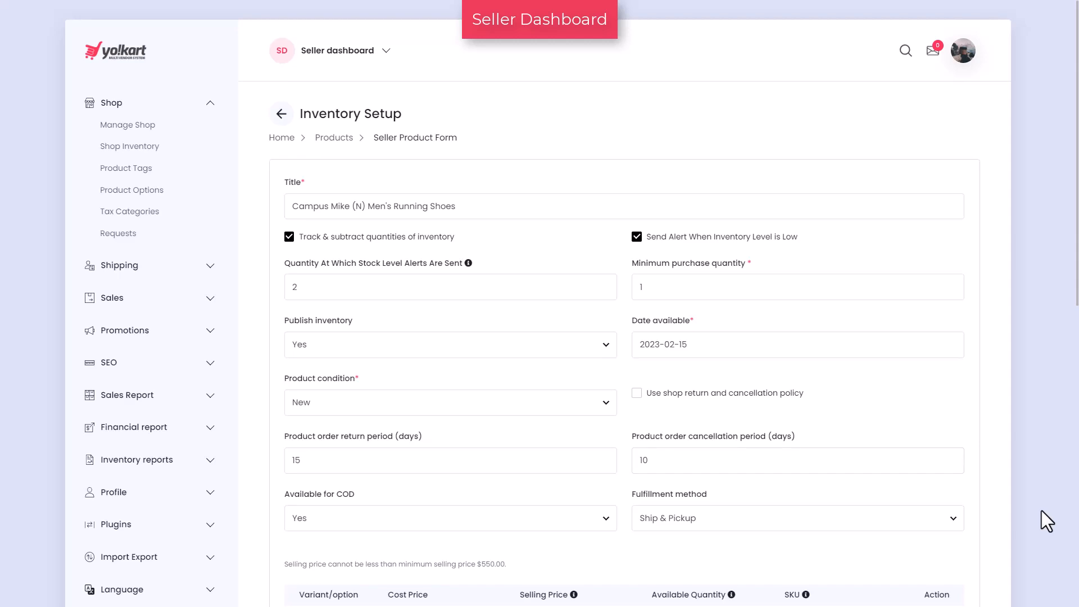
- Keep Available for COD at Yes and the fulfillment method at Ship & Pickup
scroll(1041, 510, "down", 5)
scroll(1040, 510, "down", 2)
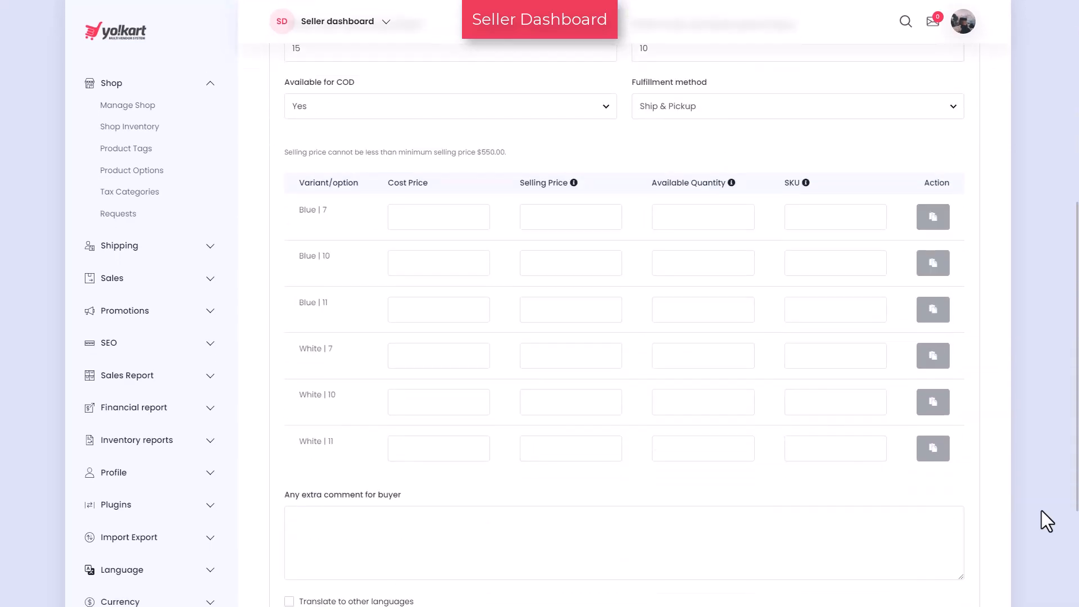
left_click(612, 112)
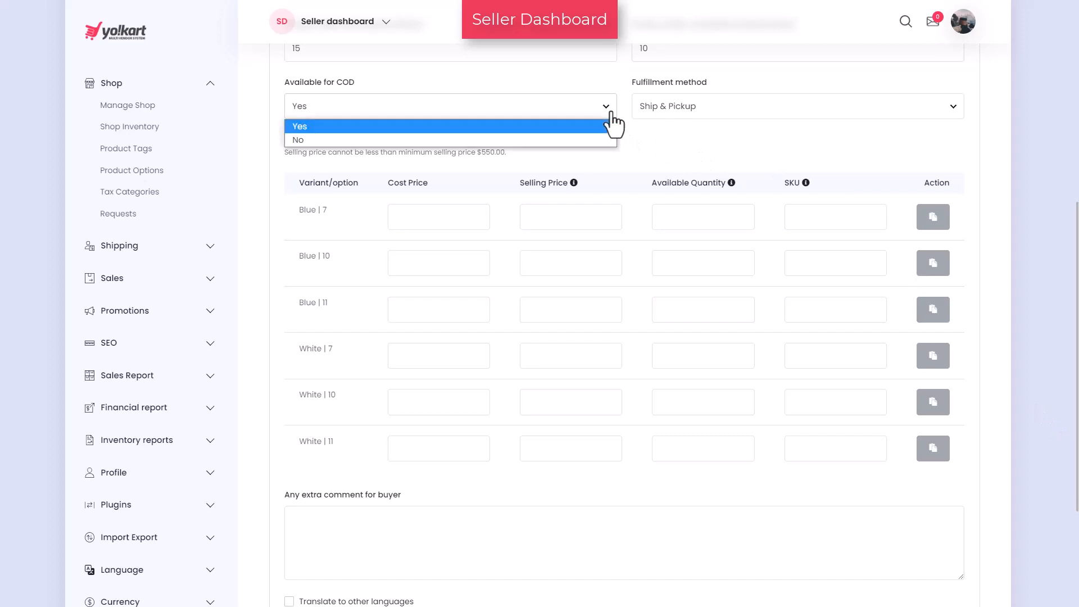
left_click(614, 124)
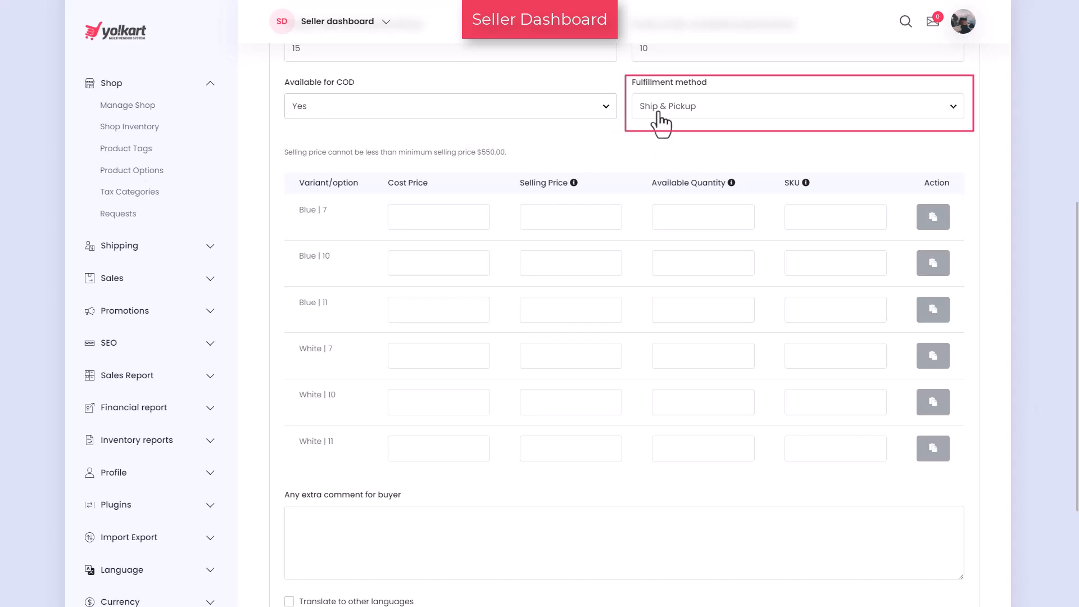
left_click(956, 112)
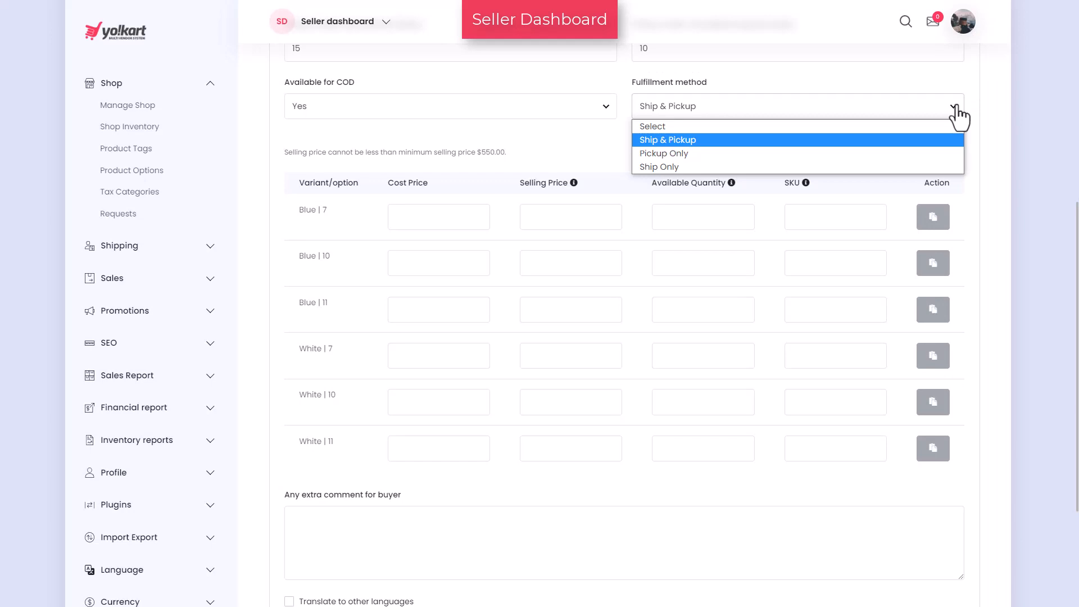
left_click(956, 111)
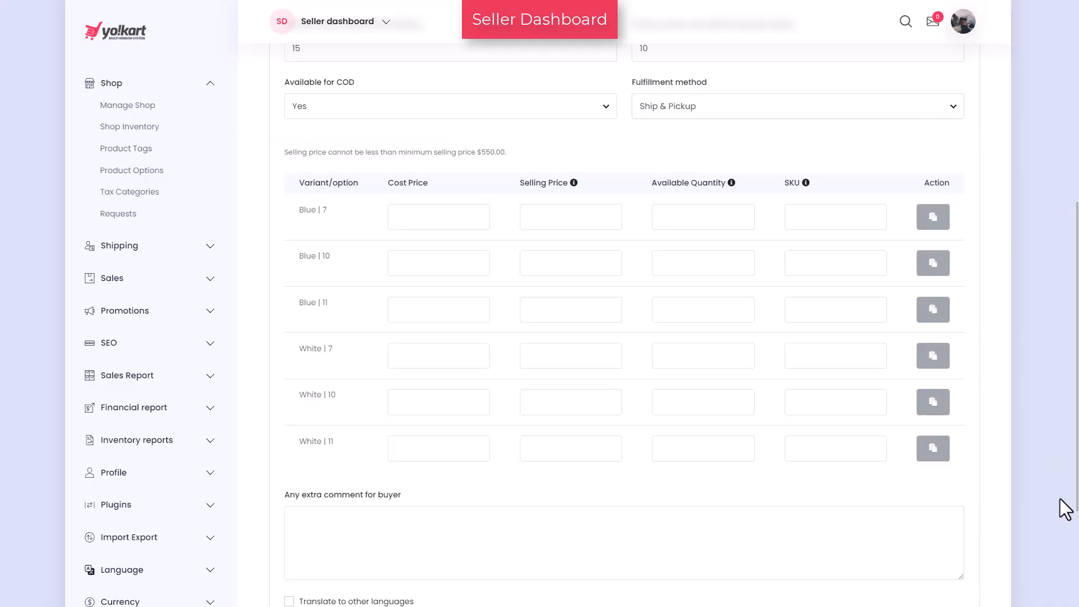
- Fill in the Blue | 7 variant with cost price 355, selling price 555, available quantity 10 and SKU 2145
left_click(430, 219)
type("355")
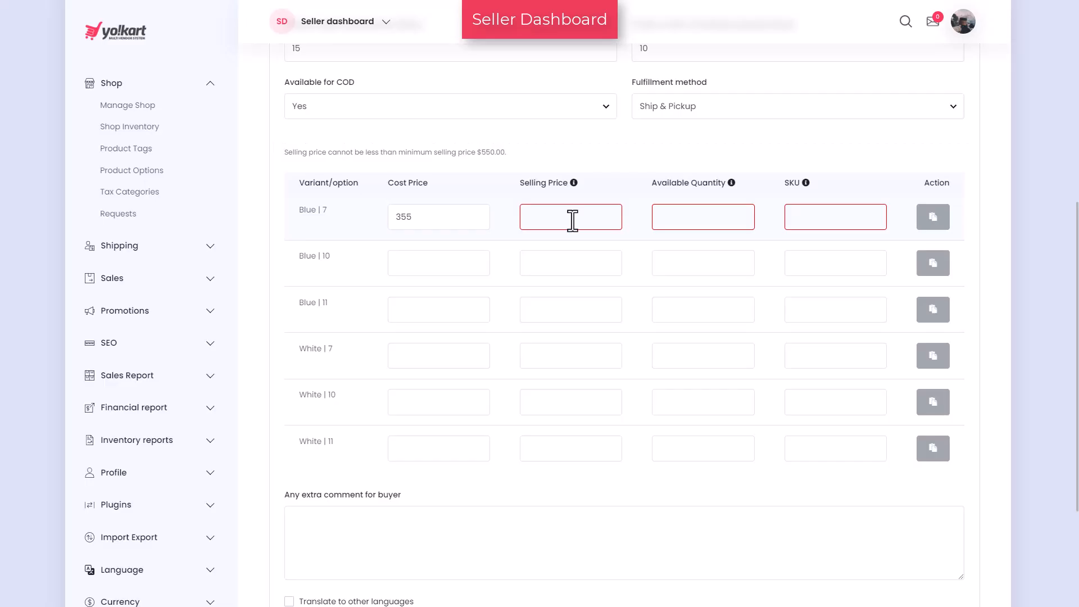
left_click(572, 220)
type("555")
left_click(687, 223)
type("10")
left_click(841, 223)
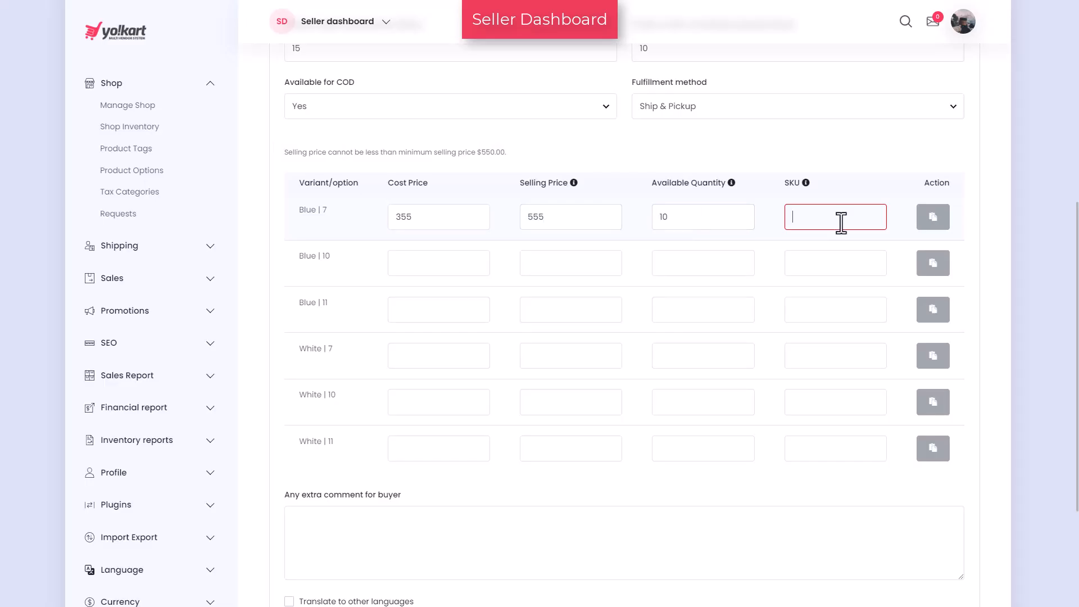
type("2145")
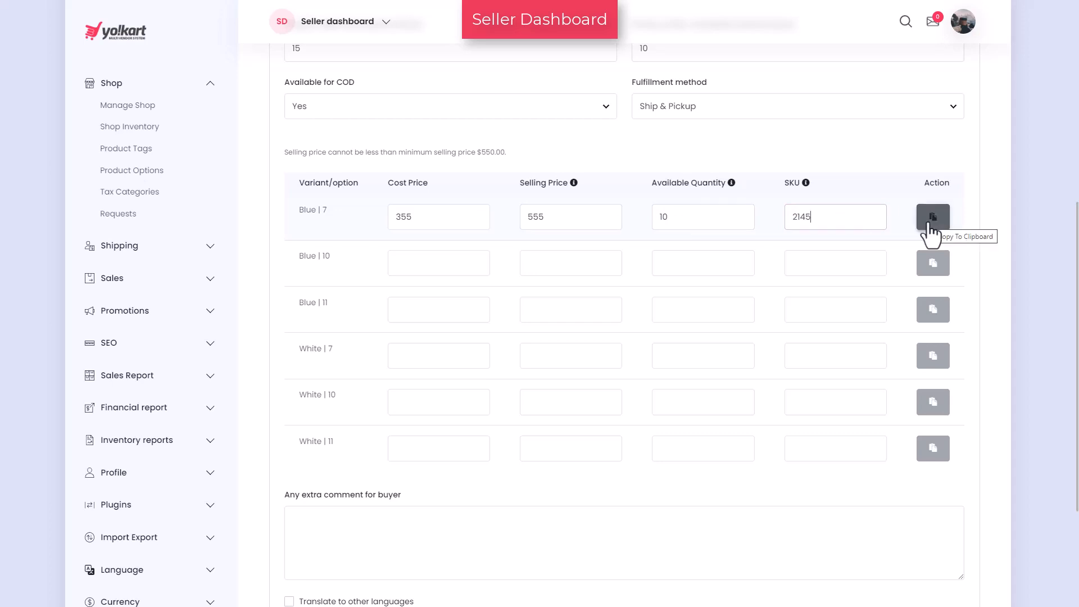
- Copy the Blue | 7 values to the Blue | 10 variant, then set its available quantity to 12 and SKU to 3697
left_click(930, 225)
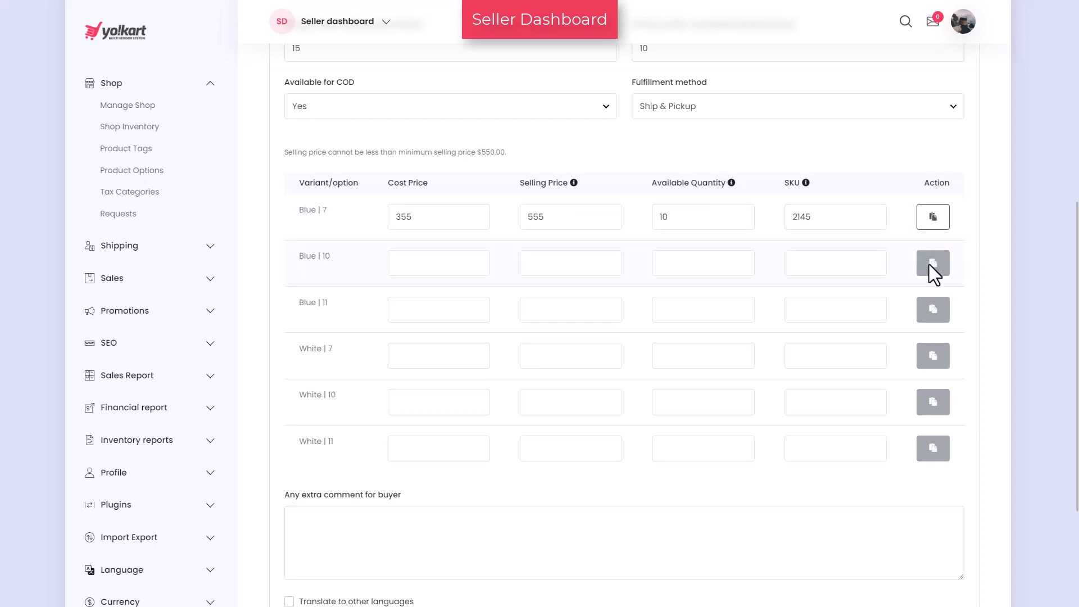
left_click(452, 272)
key("ctrl+v")
left_click(597, 262)
key("Tab")
type("12")
double_click(798, 263)
type("3697")
- Paste the copied values into the Blue | 11 variant and set its selling price to 599, quantity to 12 and SKU to 6321
left_click(436, 303)
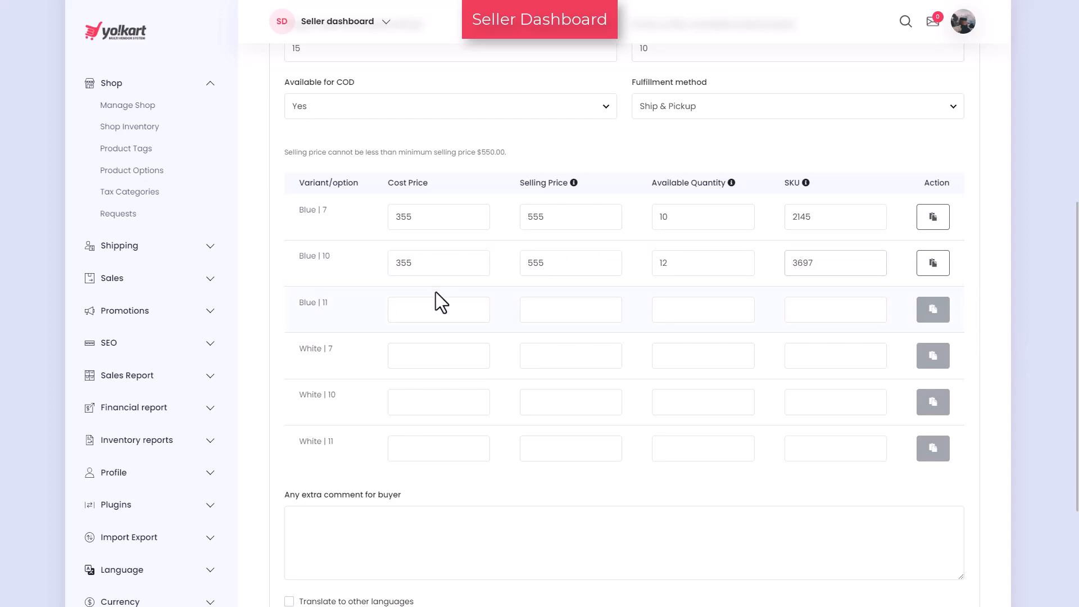
key("ctrl+v")
double_click(523, 310)
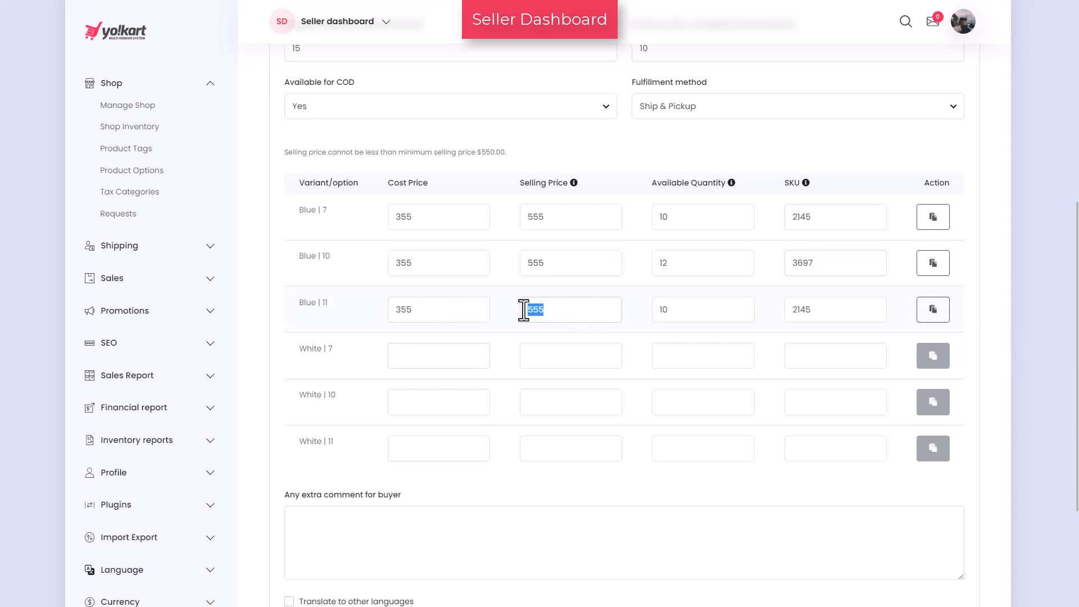
type("599")
left_click_drag(687, 312, 660, 311)
type("12")
double_click(836, 310)
type("632")
left_click(997, 354)
- Fill in the White | 7 variant with cost price 355, selling price 589, available quantity 10 and SKU 3654
left_click(460, 369)
type("355")
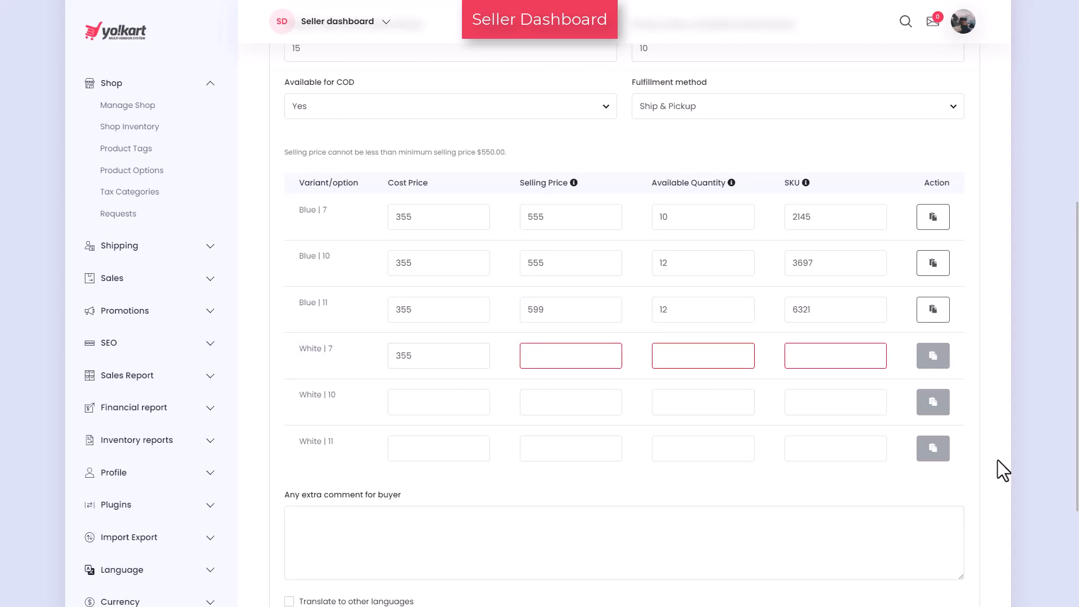
type("589")
key("Tab")
type("10")
key("Tab")
type("3654")
key("Tab")
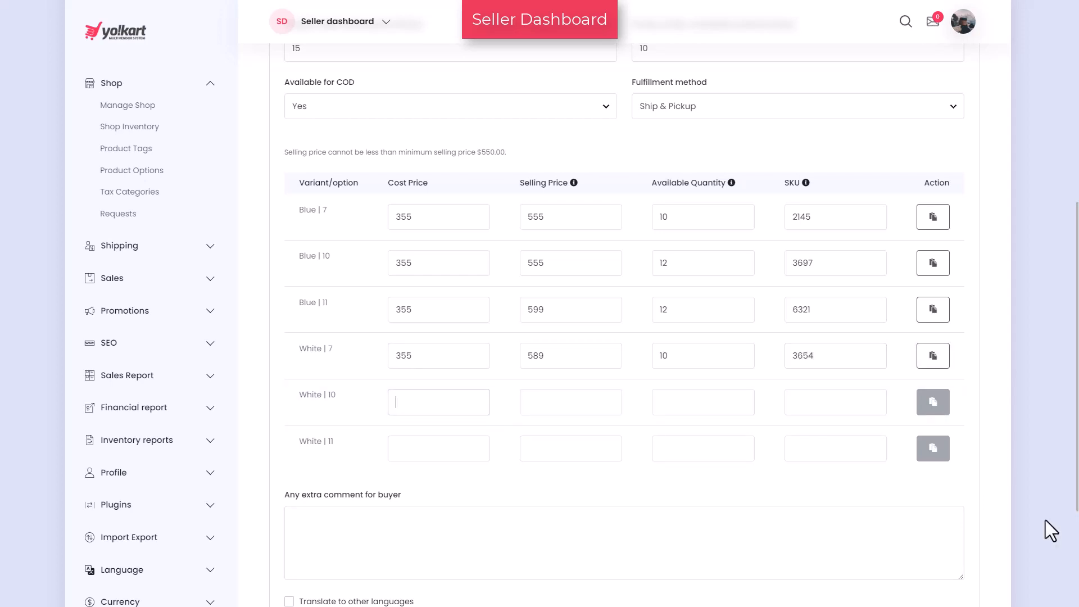
- Fill in the White | 10 variant with cost price 355, selling price 590, available quantity 8 and SKU 2145
type("355")
key("Tab")
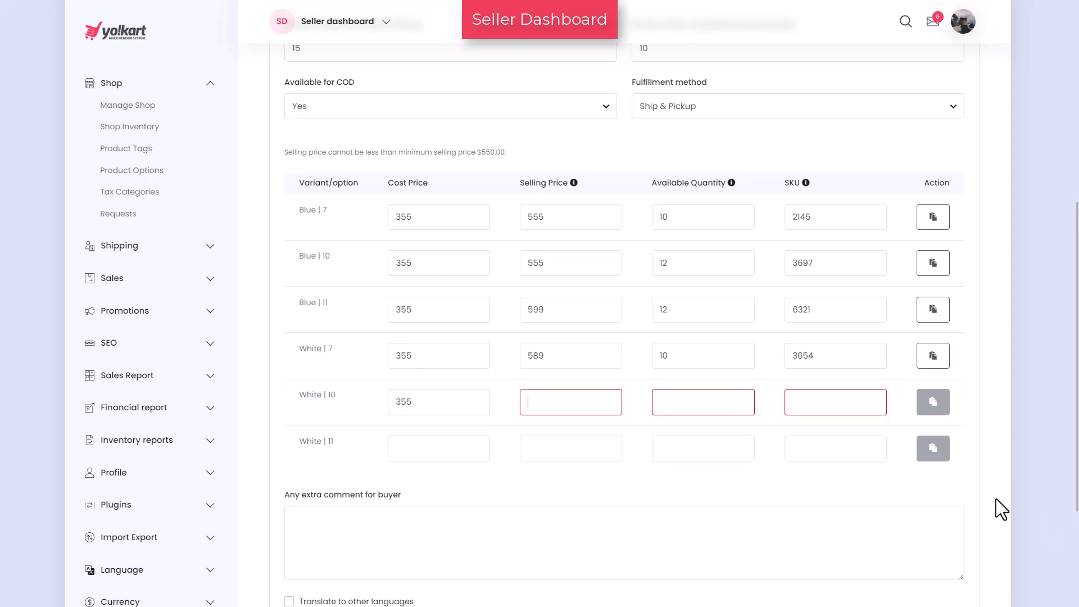
type("590")
type("8")
key("Tab")
type("2145")
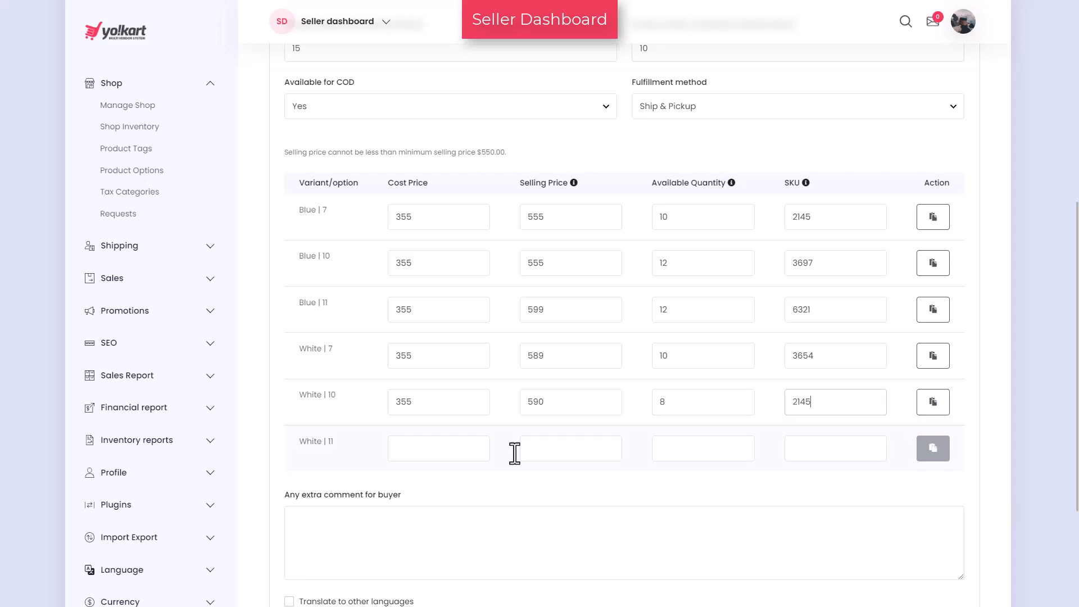
- Fill in the White | 11 variant with cost price 355, selling price 556, available quantity 15 and SKU 3698
key("Tab")
key("Tab")
type("355")
key("Tab")
type("556")
key("Tab")
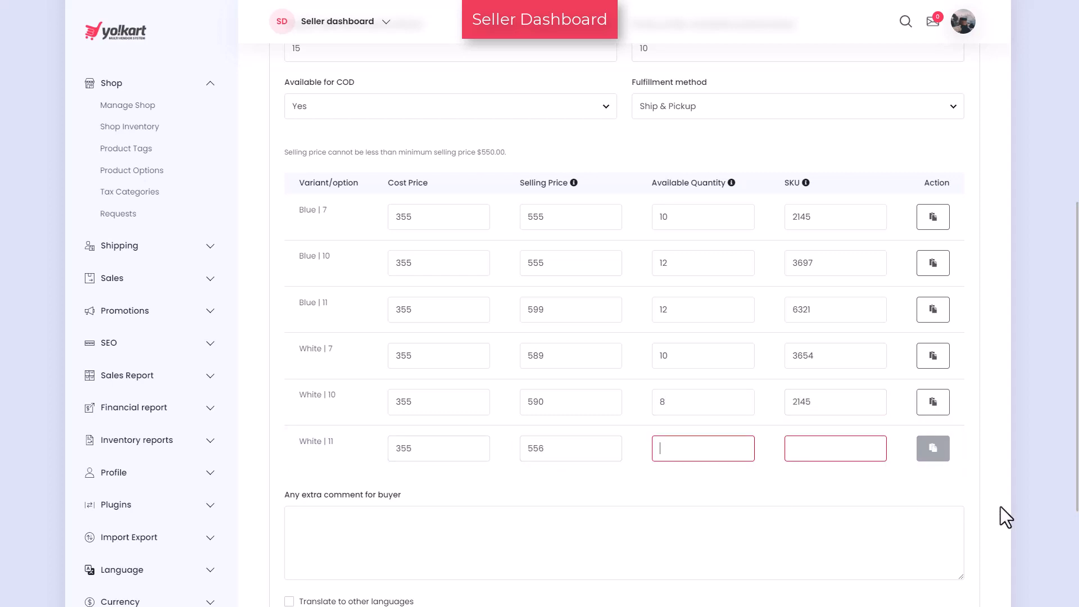
type("15")
key("Tab")
type("3698")
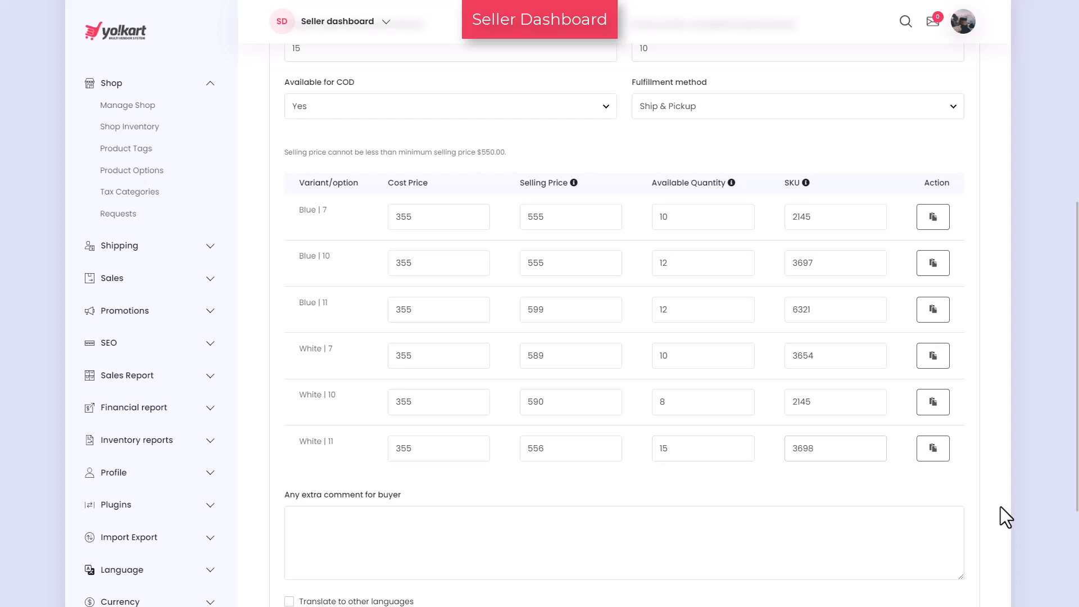
- Paste the extra comment for the buyer about the mid-air cushion outsoles, durability and slip resistance, and end it with a period
scroll(1000, 507, "down", 2)
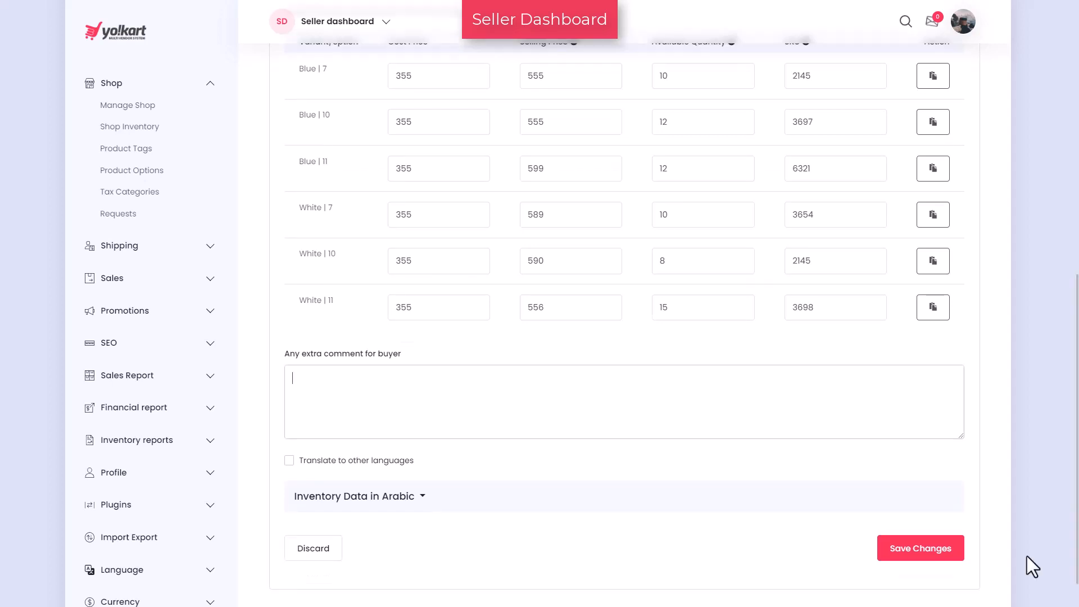
key("ctrl+v")
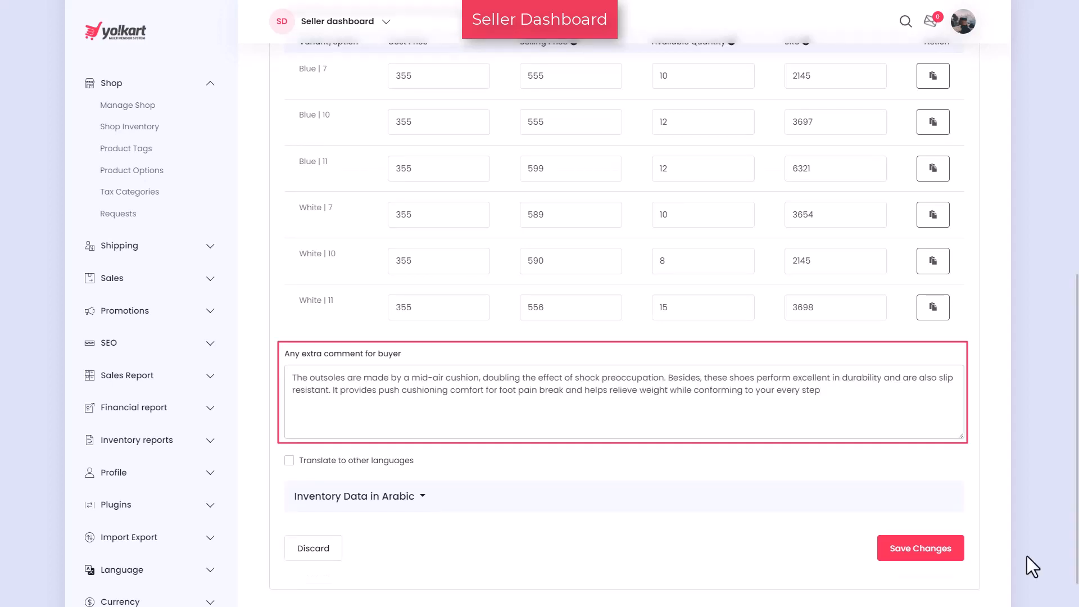
type(".")
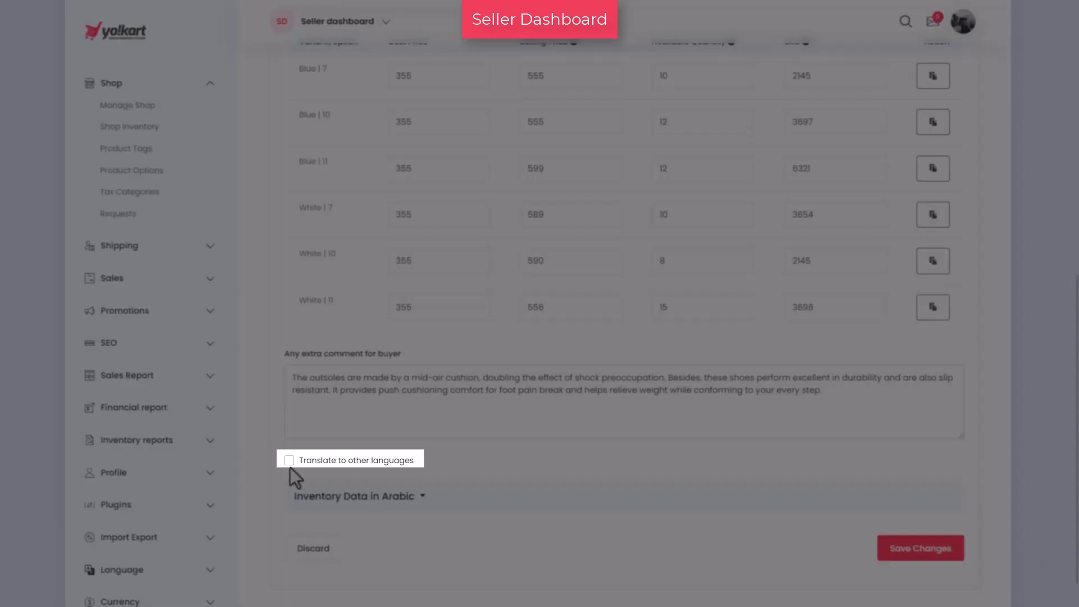
- Enable translation of the inventory data to other languages and save the inventory
left_click(289, 463)
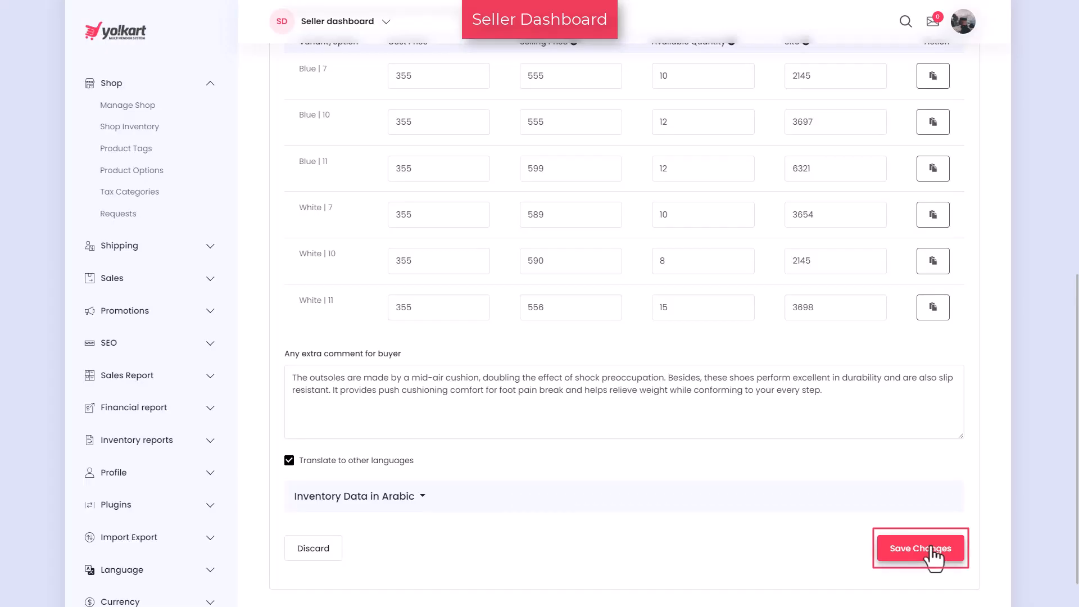
left_click(931, 556)
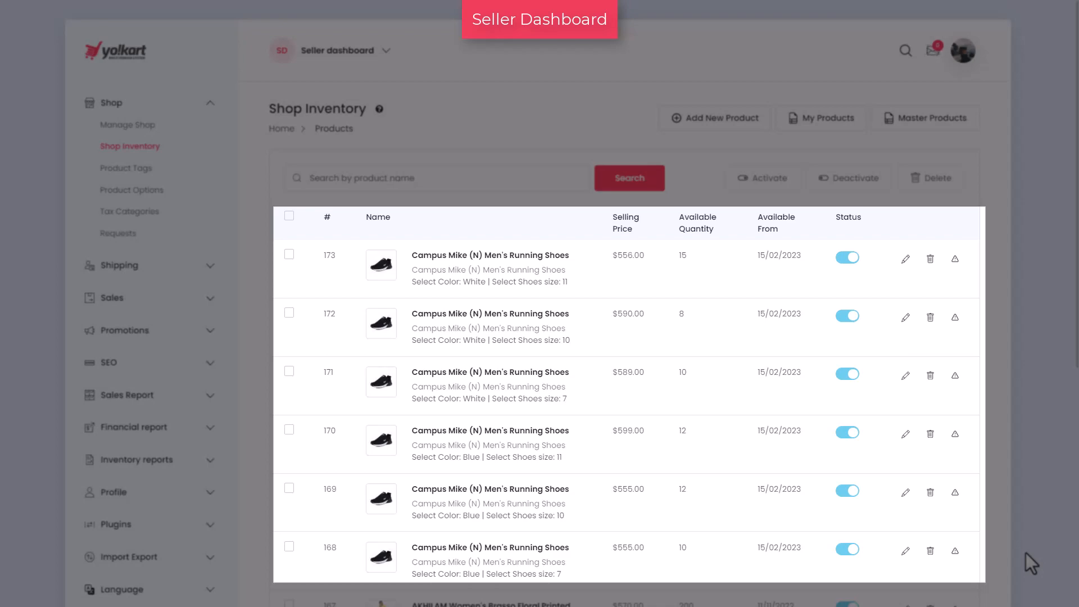
- Open the storefront page of Campus Mike (N) Men's Running Shoes and review its price, variants and delivery options
left_click(444, 184)
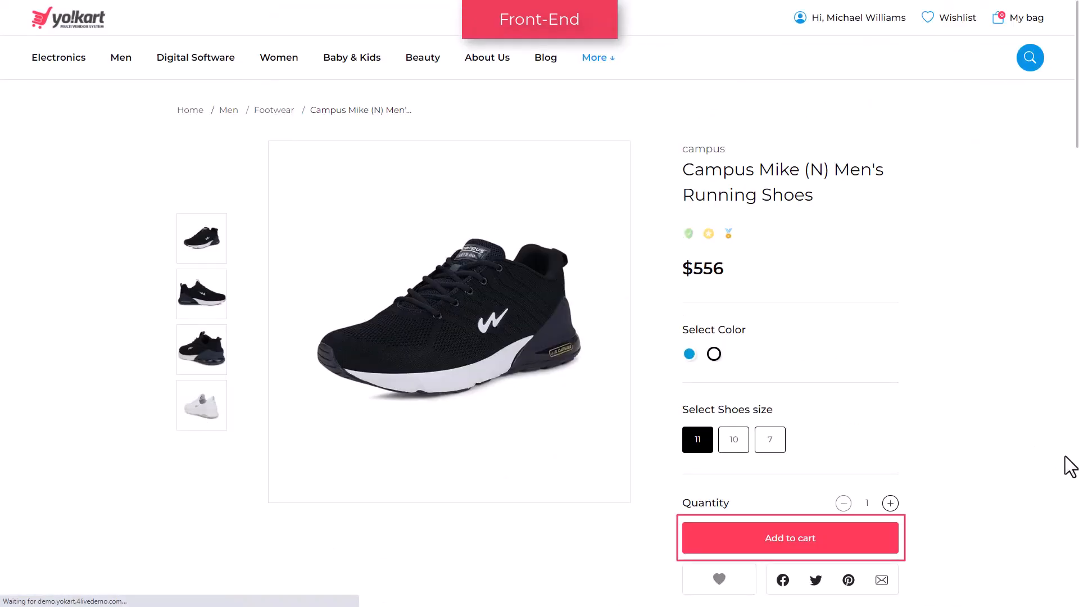
scroll(1070, 466, "down", 3)
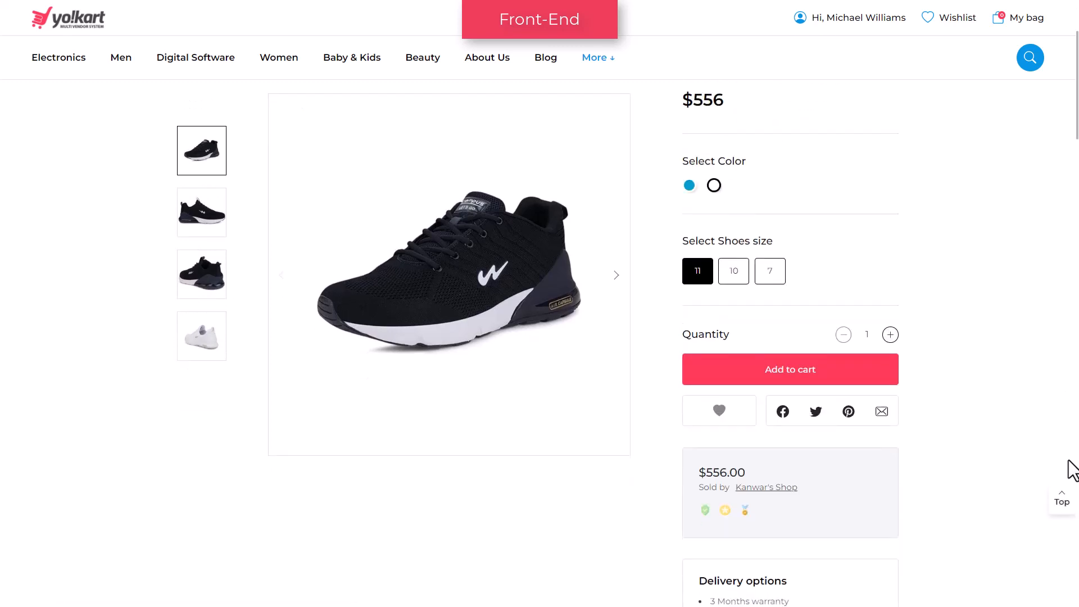
scroll(1071, 471, "down", 3)
scroll(1072, 471, "down", 5)
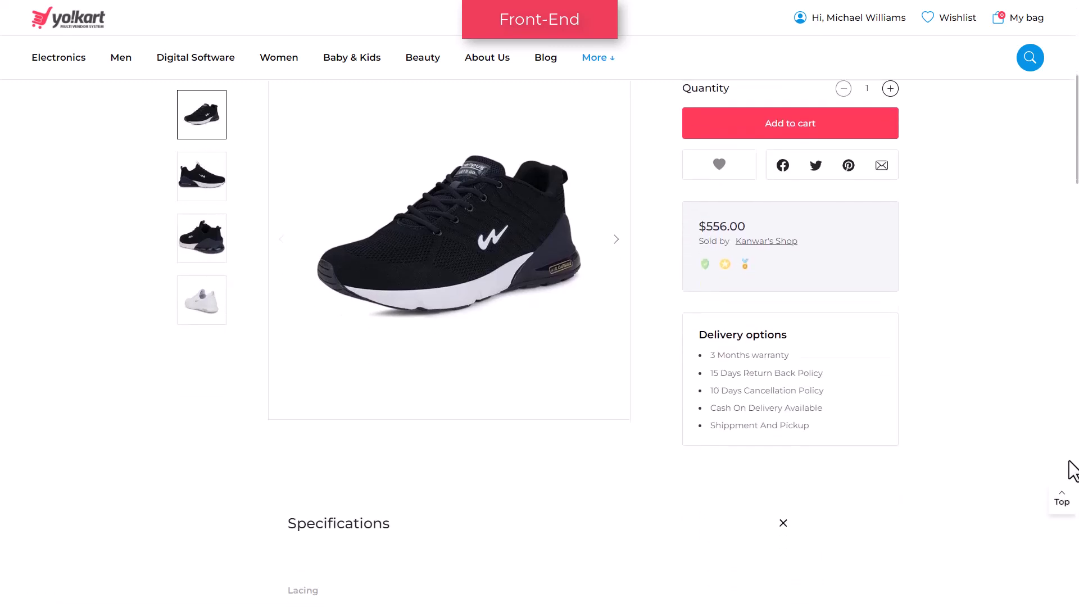